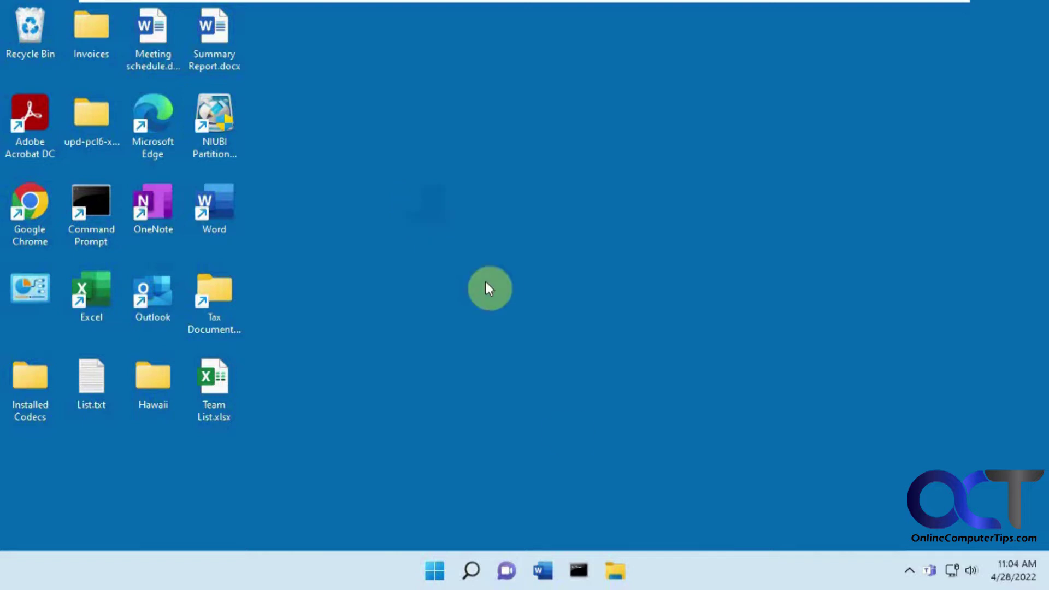
Step: Open This PC in File Explorer and check that the Data (E:) drive is empty
left_click(618, 571)
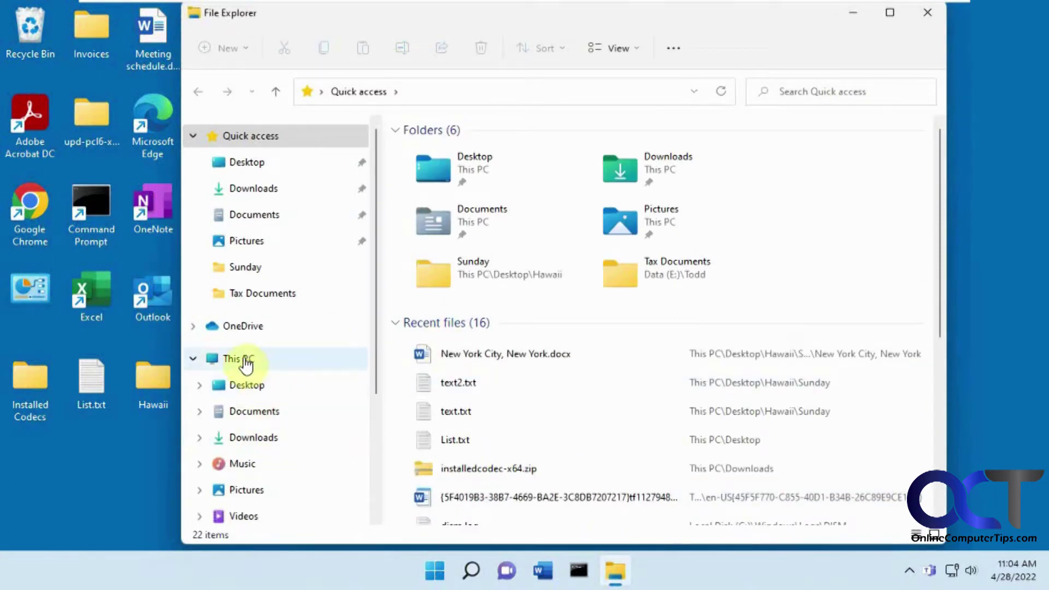
left_click(246, 361)
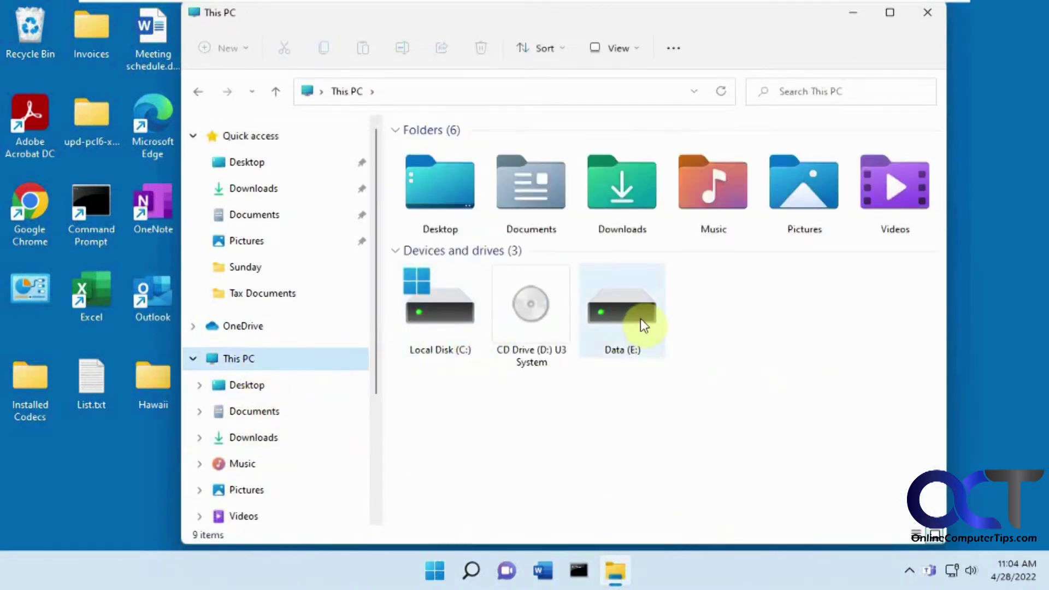
mouse_move(641, 320)
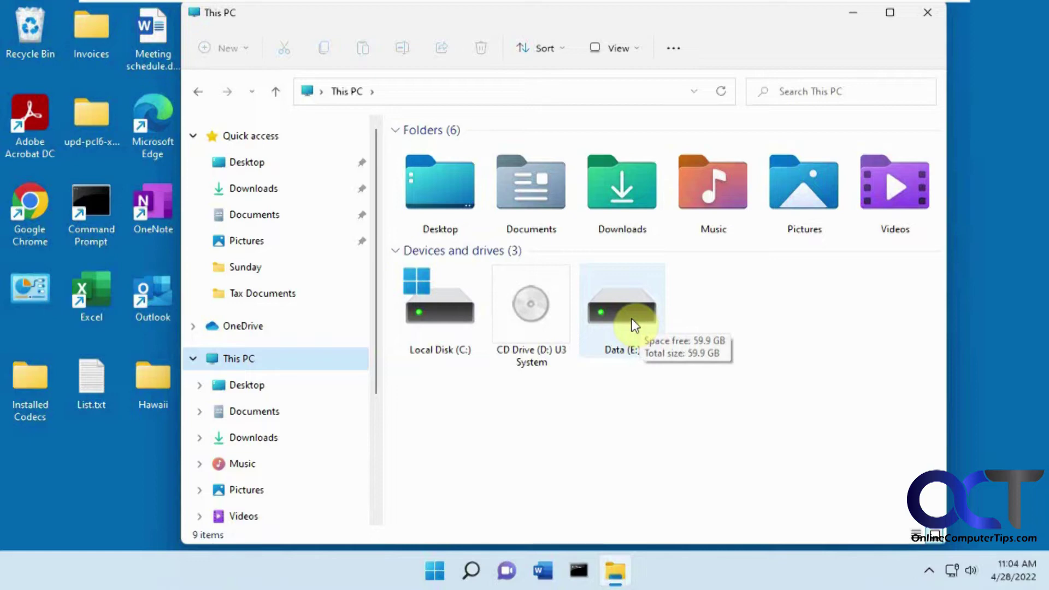
double_click(634, 310)
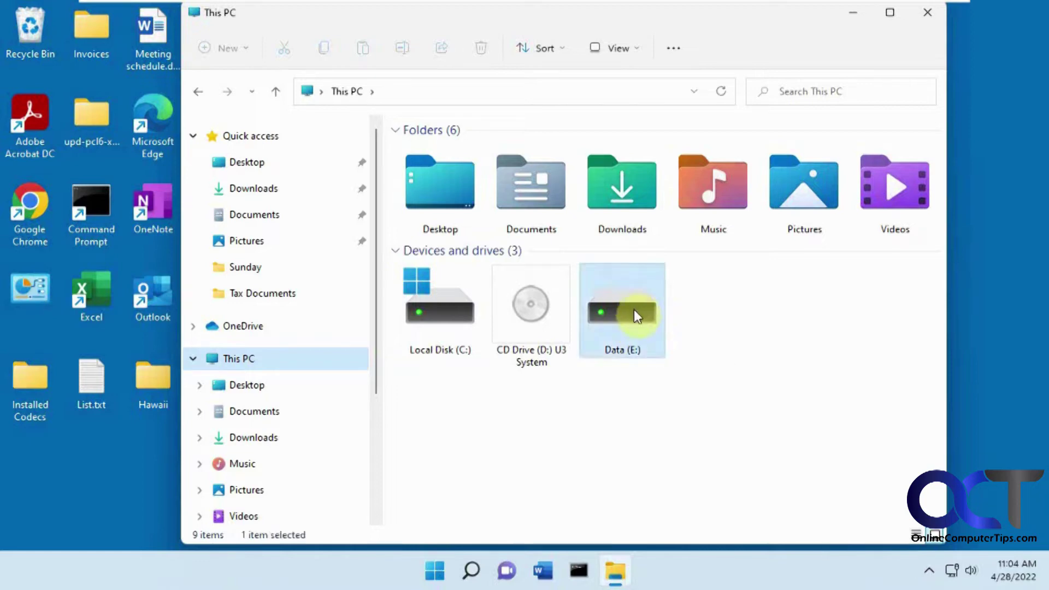
left_click(197, 92)
Step: Search Windows for 'file histo' and open the File History control panel
left_click(474, 573)
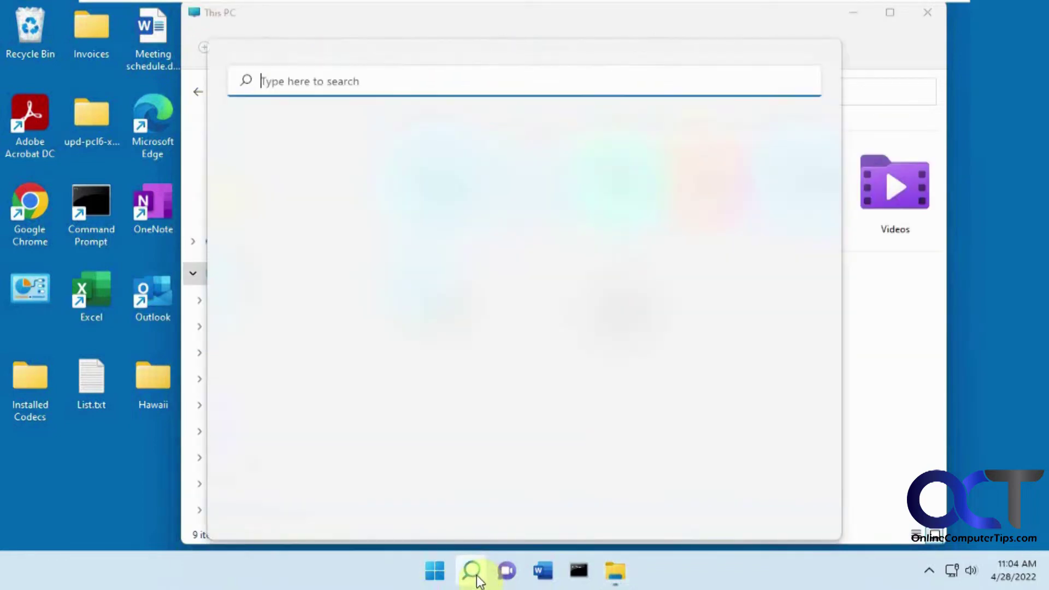
type("file s")
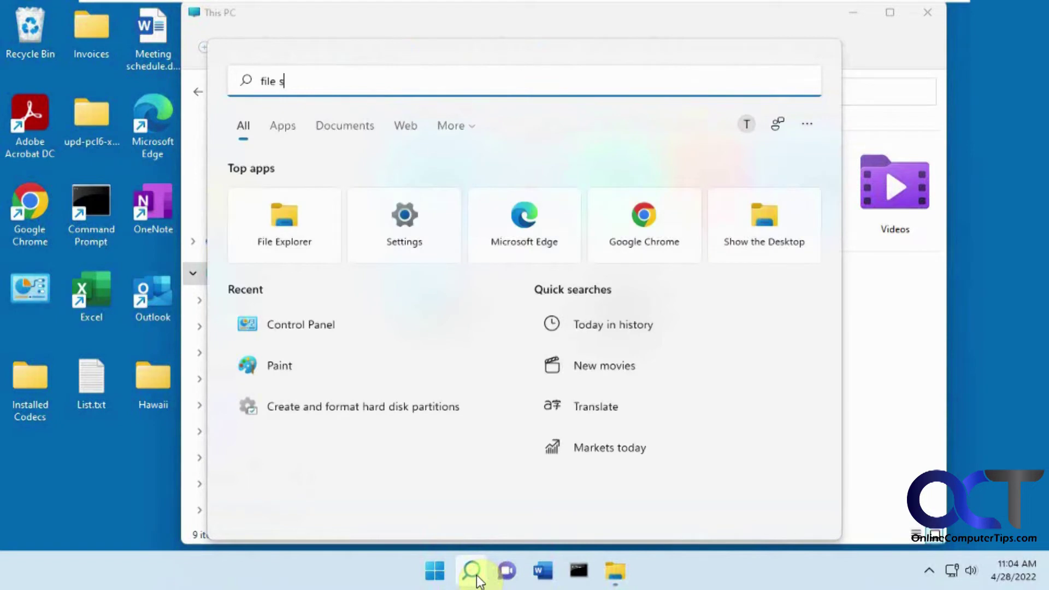
key("BackSpace")
type("histo")
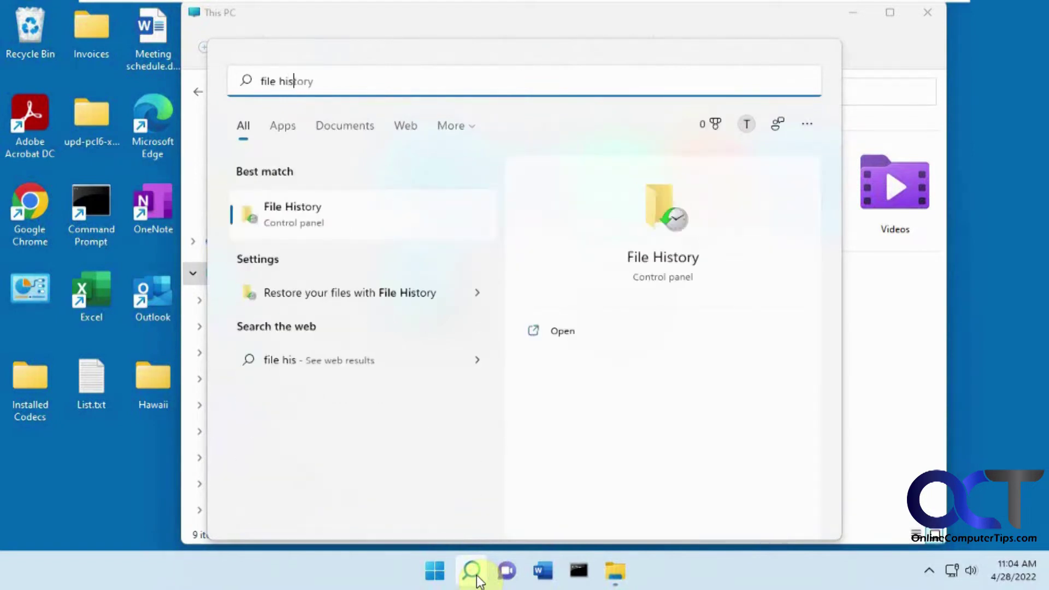
left_click(317, 209)
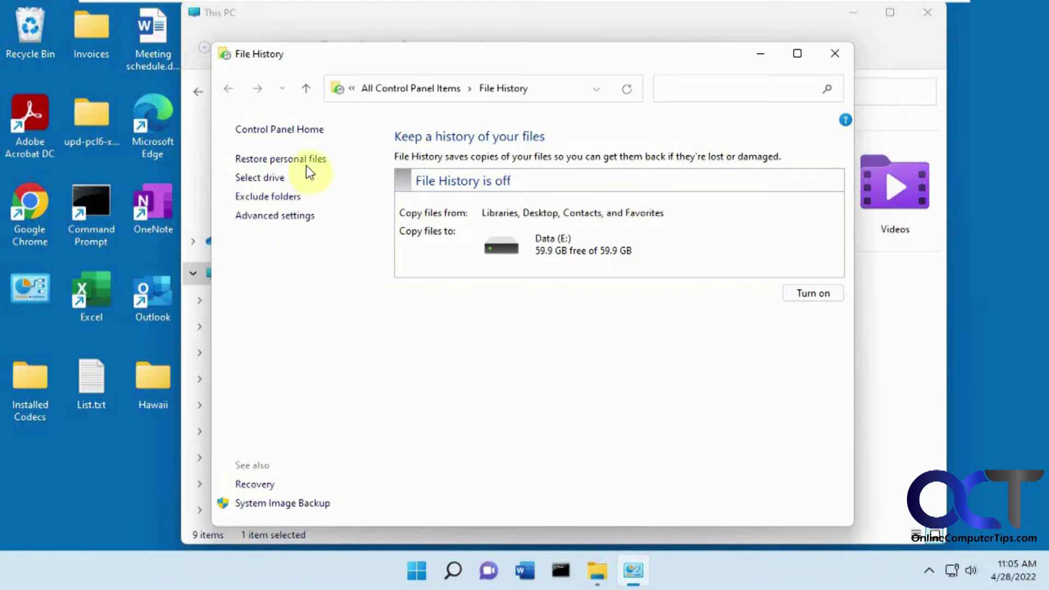
Step: Review the Select drive page (Data (E:)) and the empty Exclude folders list
left_click(276, 179)
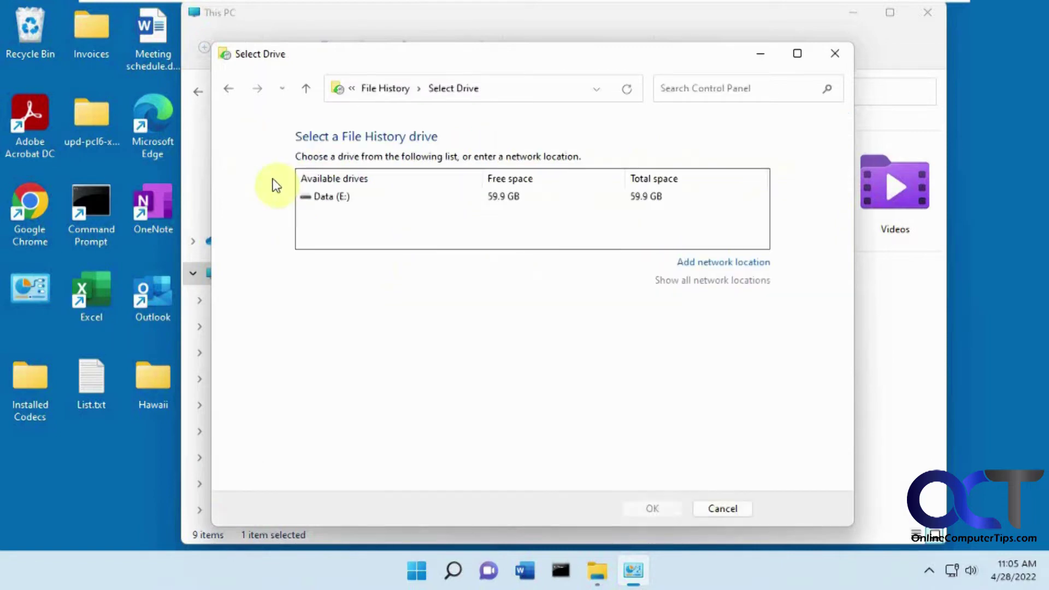
left_click(230, 88)
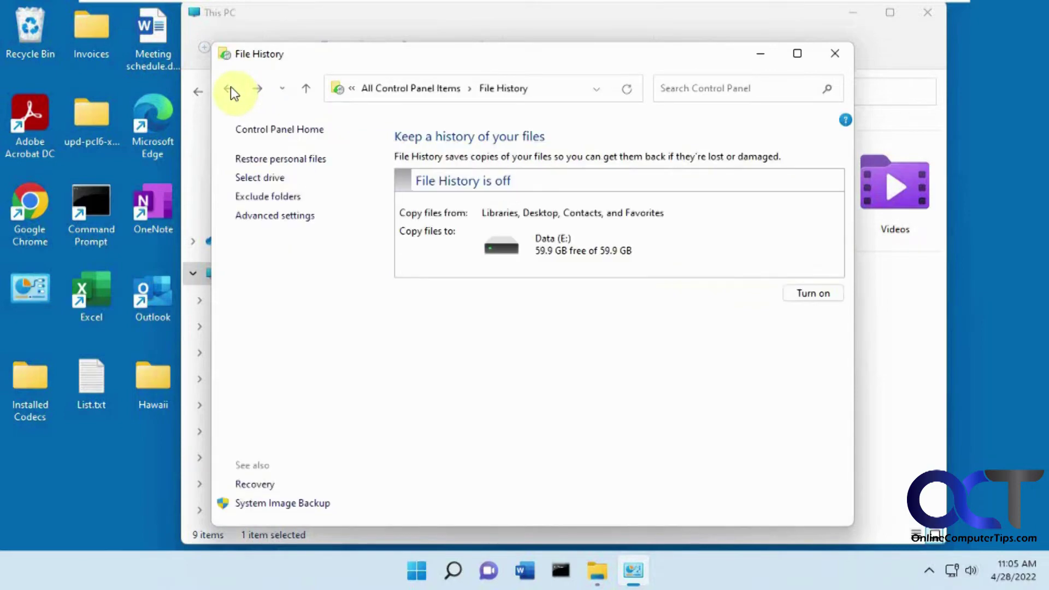
left_click(275, 179)
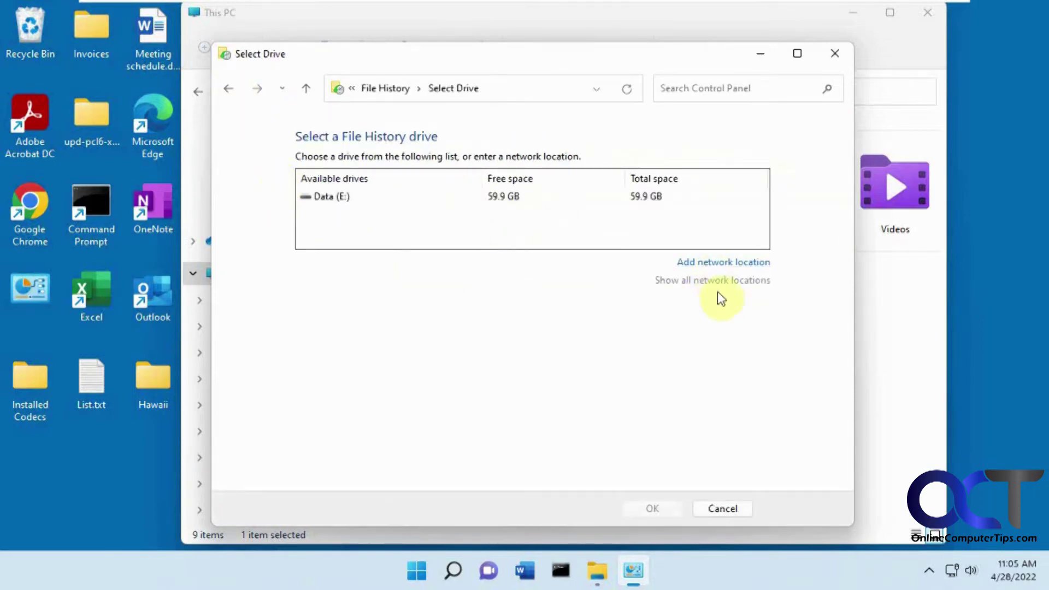
left_click(230, 89)
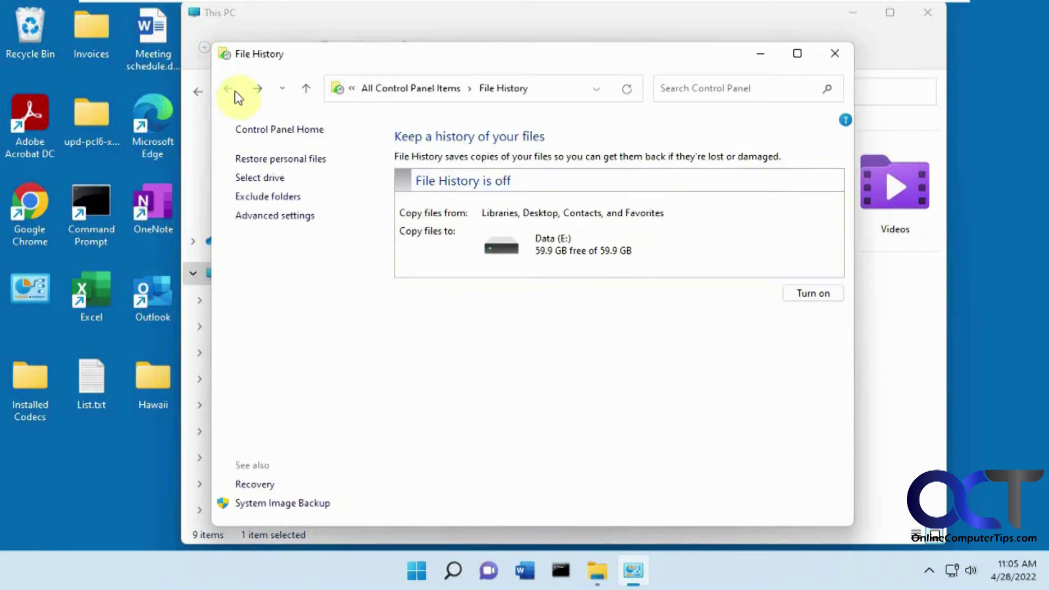
left_click(279, 196)
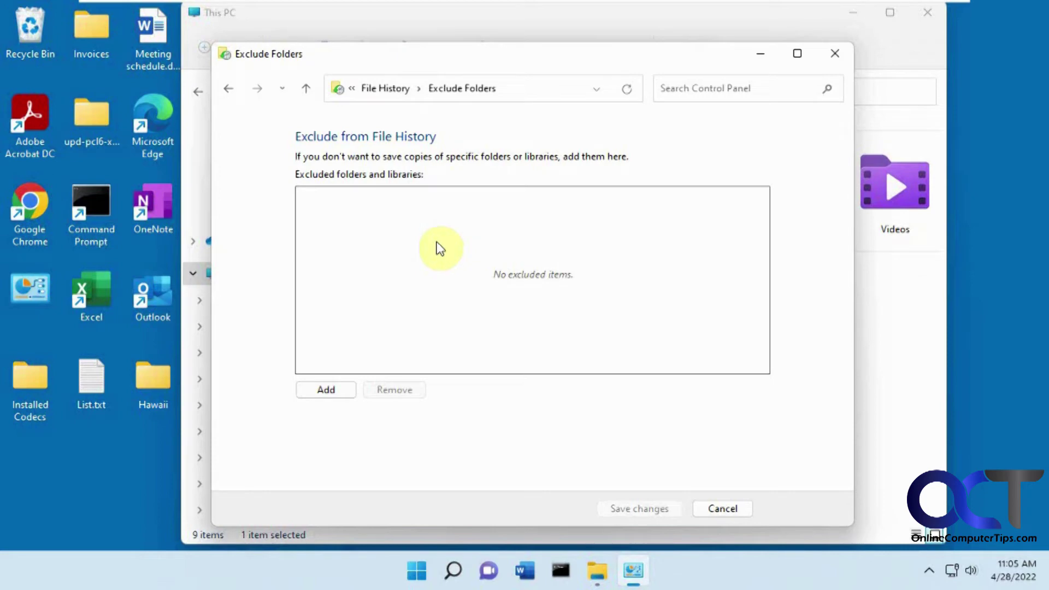
left_click(224, 89)
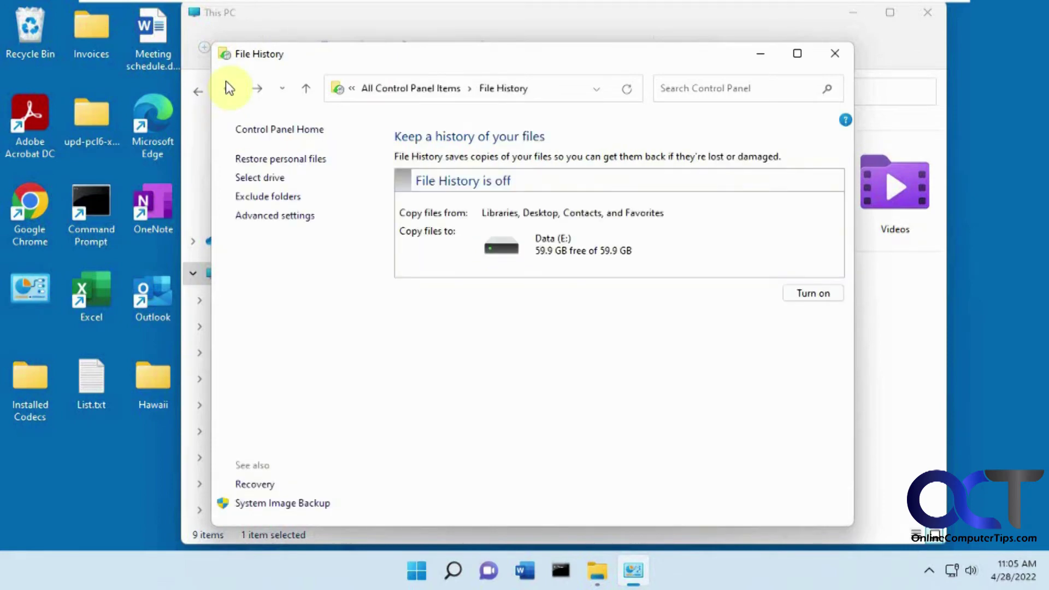
left_click(293, 216)
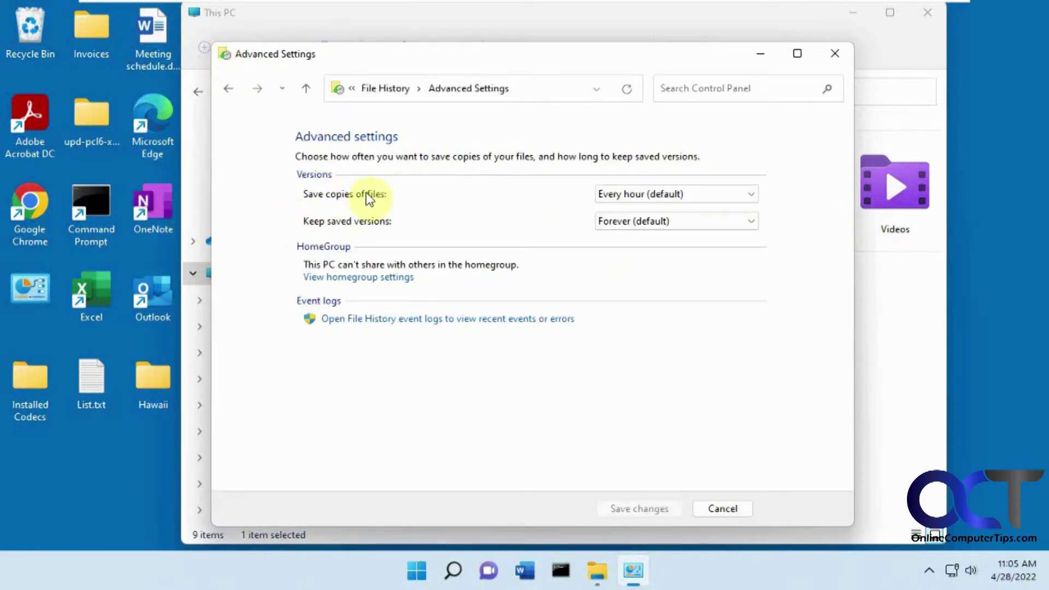
left_click(680, 194)
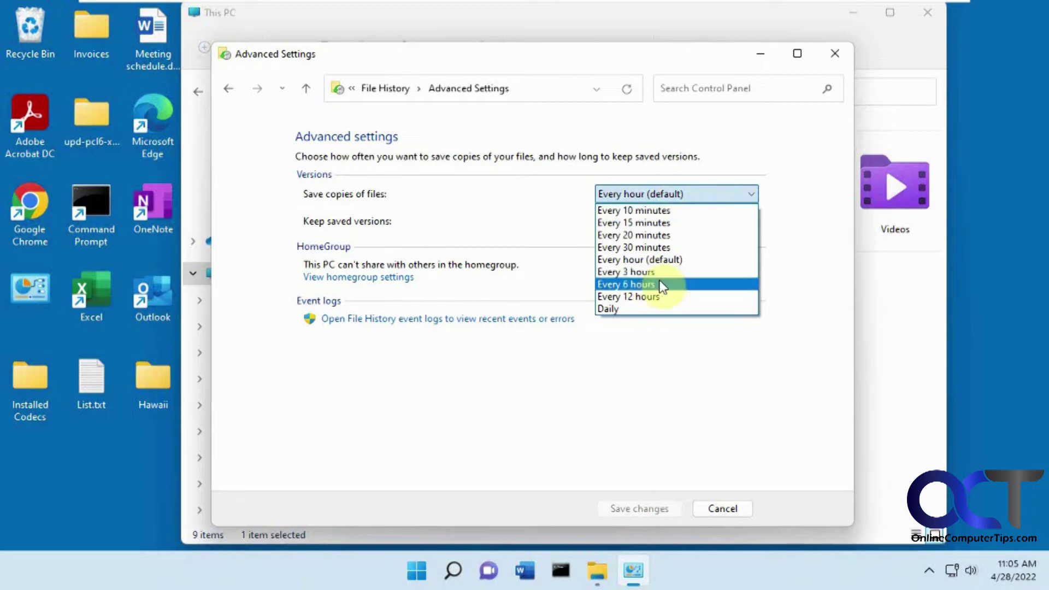
left_click(544, 223)
left_click(711, 222)
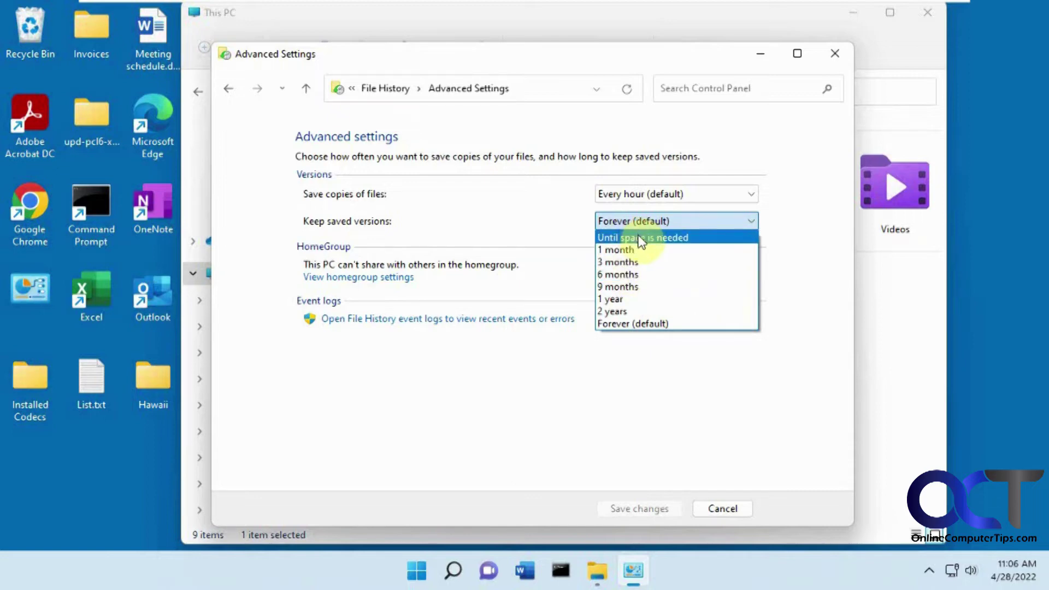
left_click(541, 219)
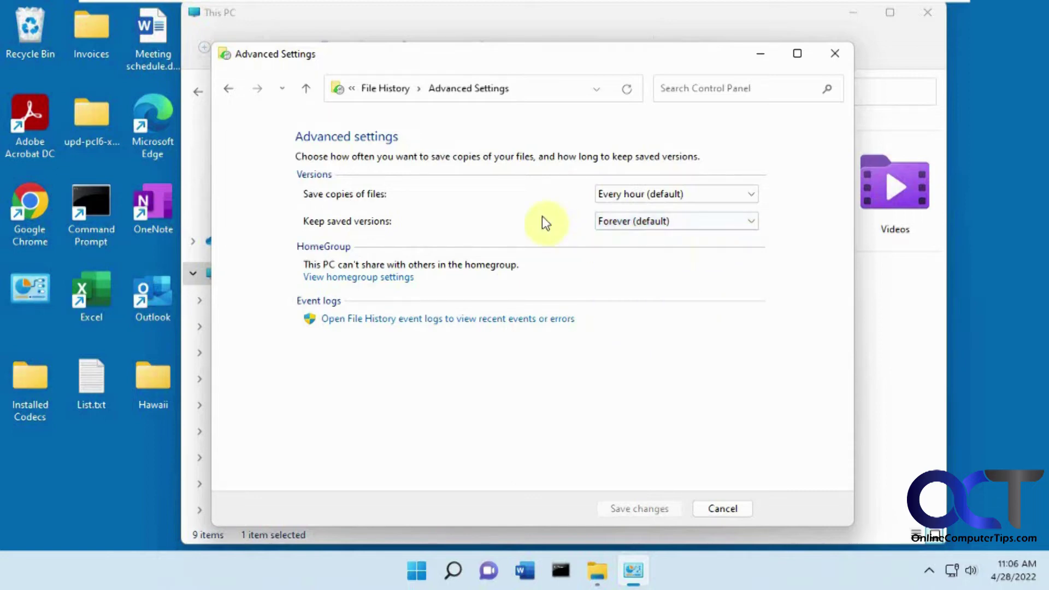
left_click(227, 88)
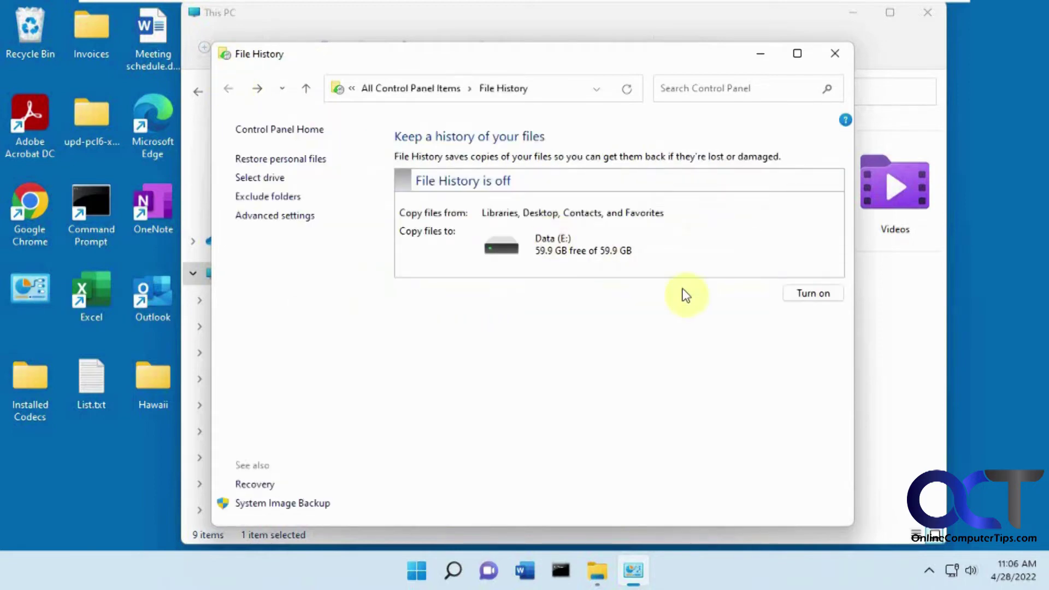
Step: Turn on File History so it starts copying files to Data (E:)
left_click(805, 300)
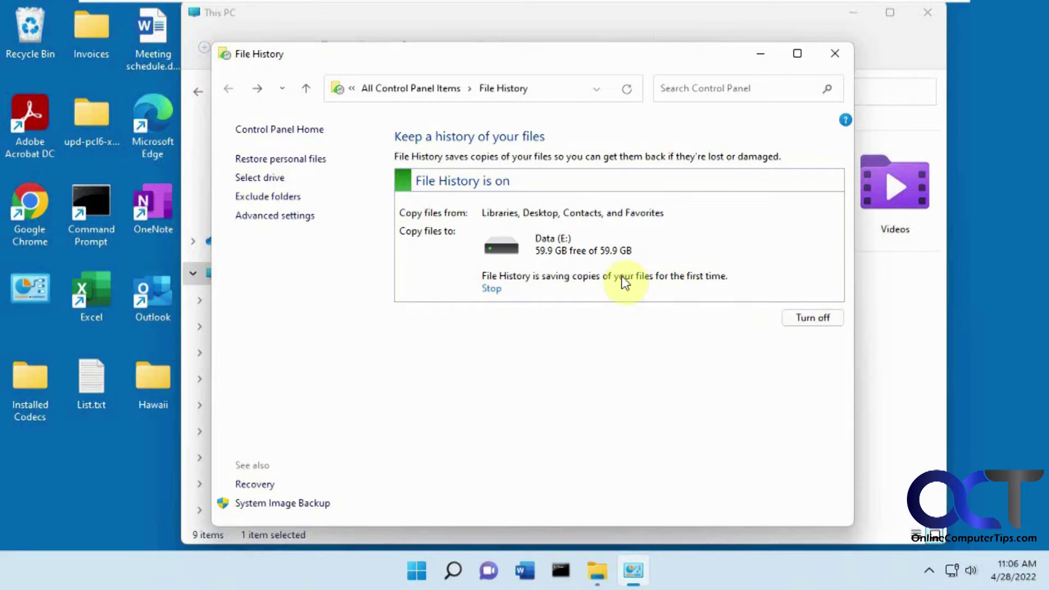
Step: Browse Data (E:) through FileHistory, WIN11-PC, Data, C and Users to the backed-up profile
left_click(599, 573)
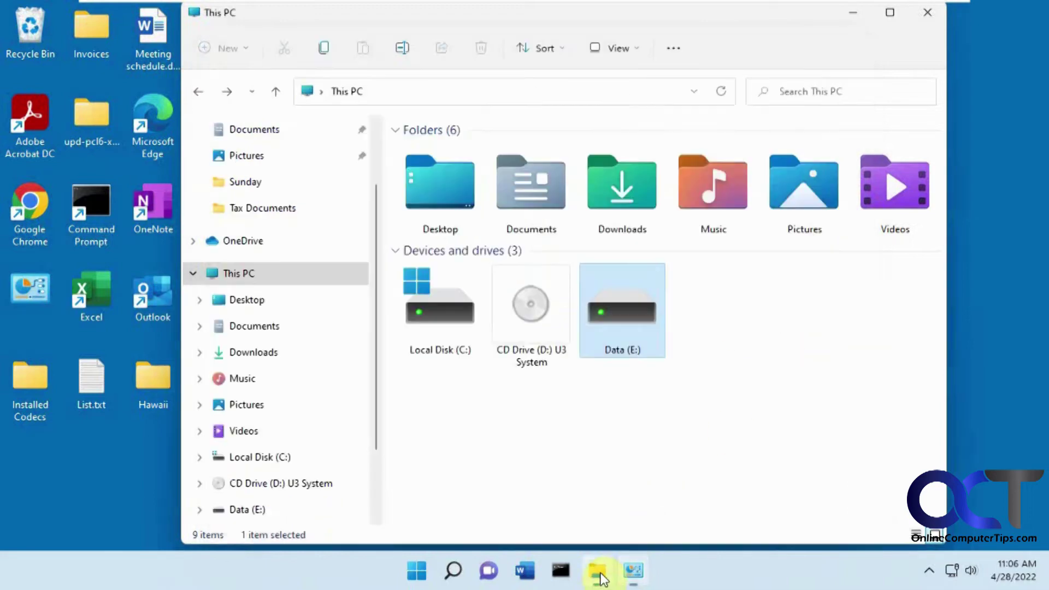
double_click(626, 320)
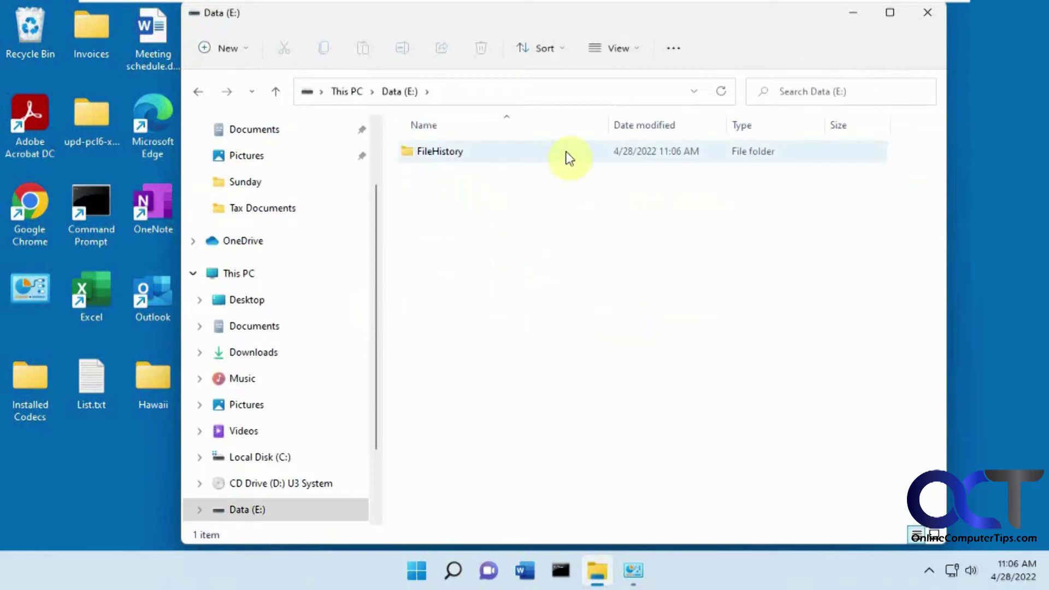
double_click(468, 152)
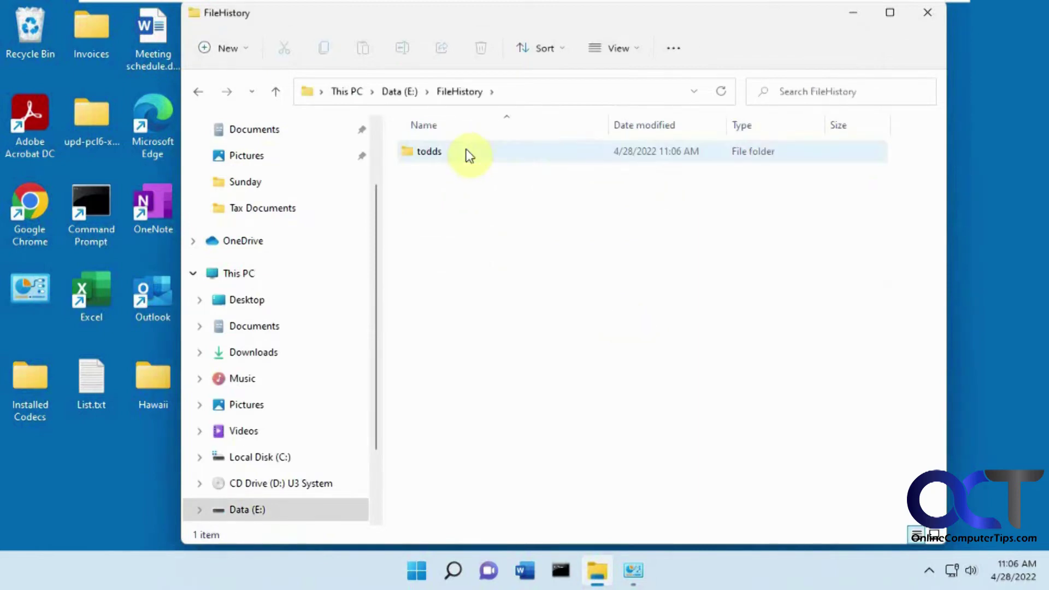
double_click(430, 154)
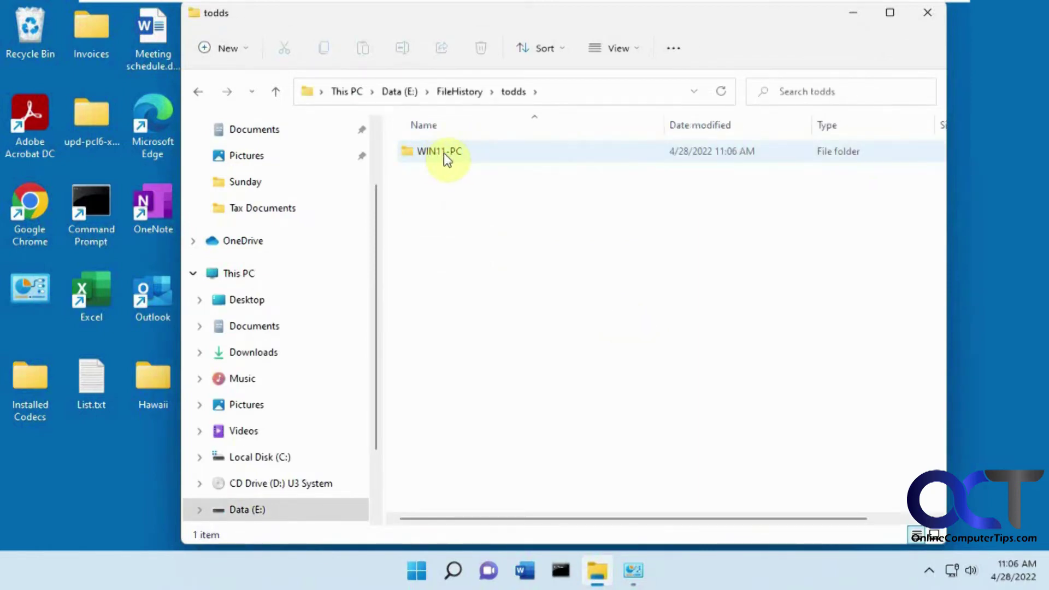
left_click(441, 154)
double_click(440, 153)
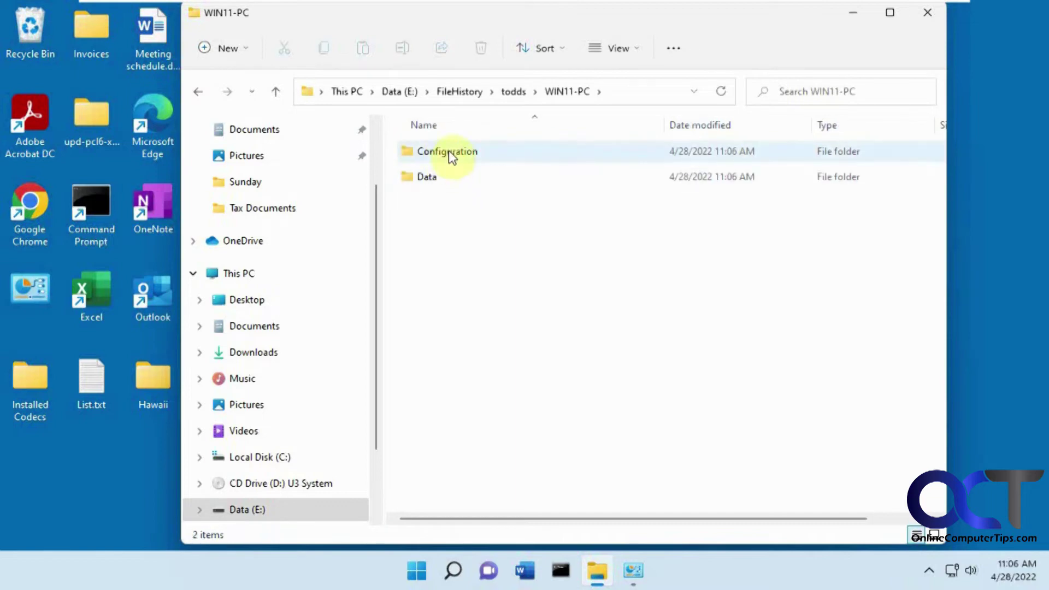
double_click(434, 175)
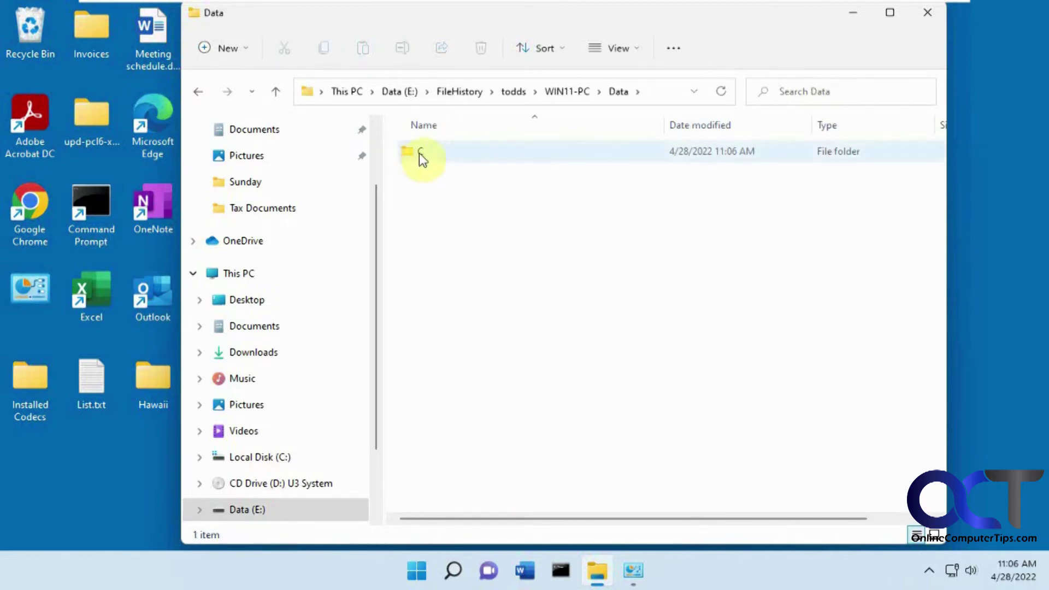
double_click(420, 153)
double_click(421, 152)
double_click(420, 152)
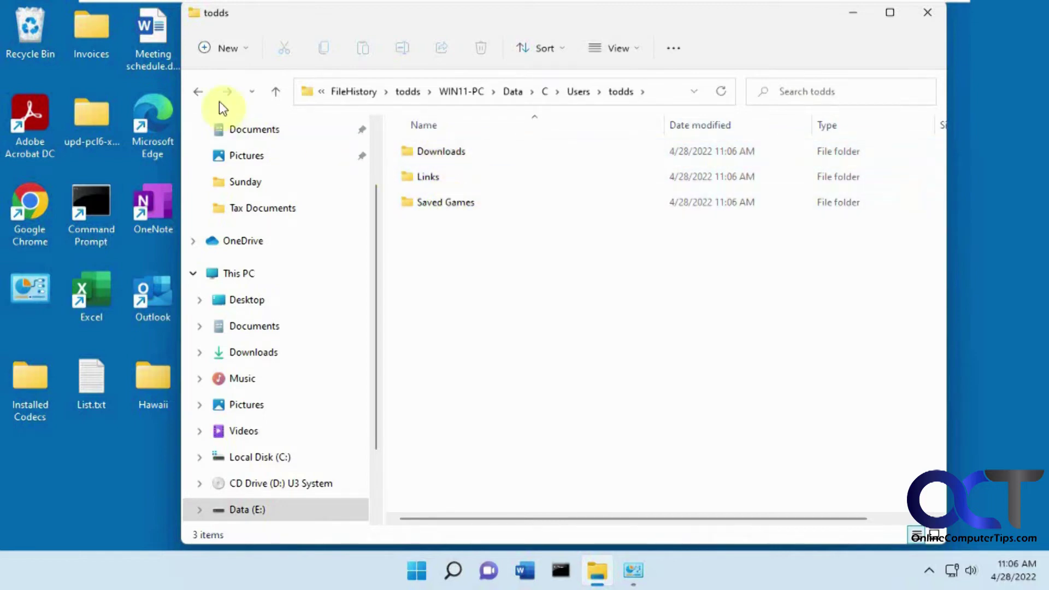
Step: Go back up to WIN11-PC, inspect its Configuration folder, then minimize Explorer
left_click(199, 93)
left_click(199, 92)
left_click(199, 93)
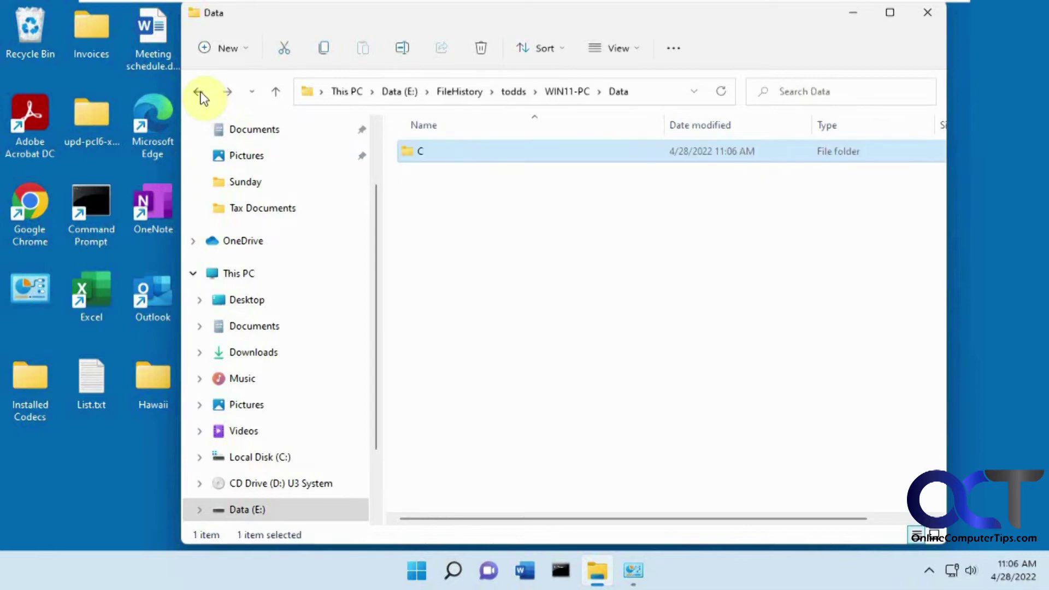
left_click(200, 93)
double_click(467, 150)
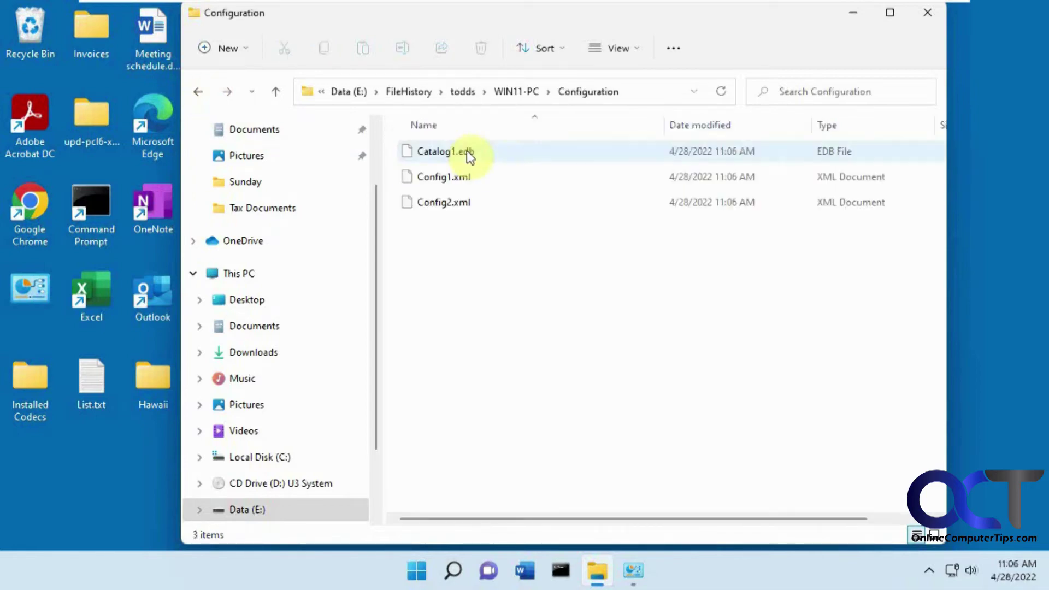
left_click(202, 93)
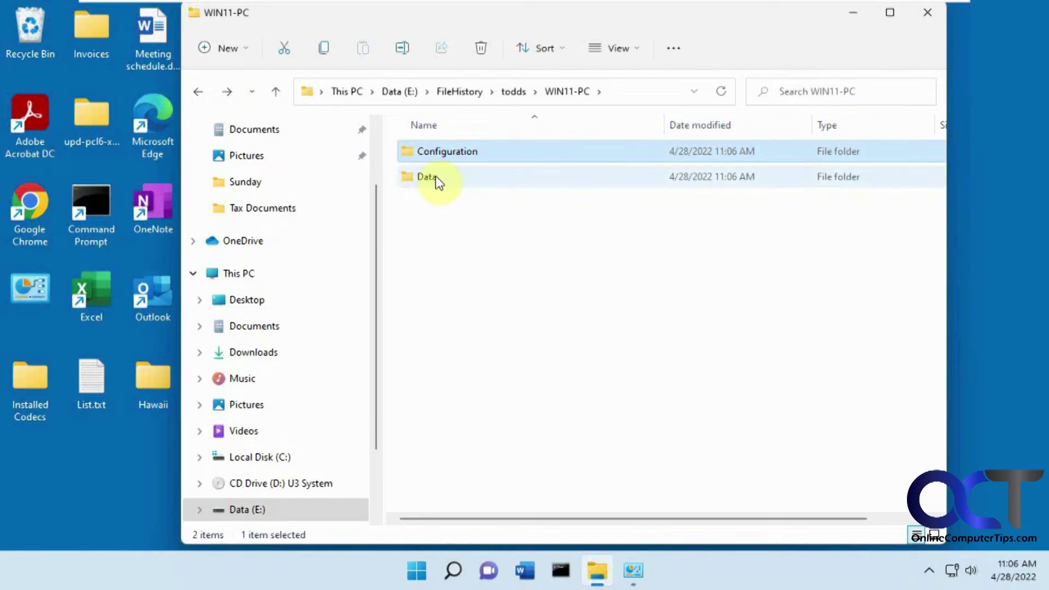
left_click(859, 11)
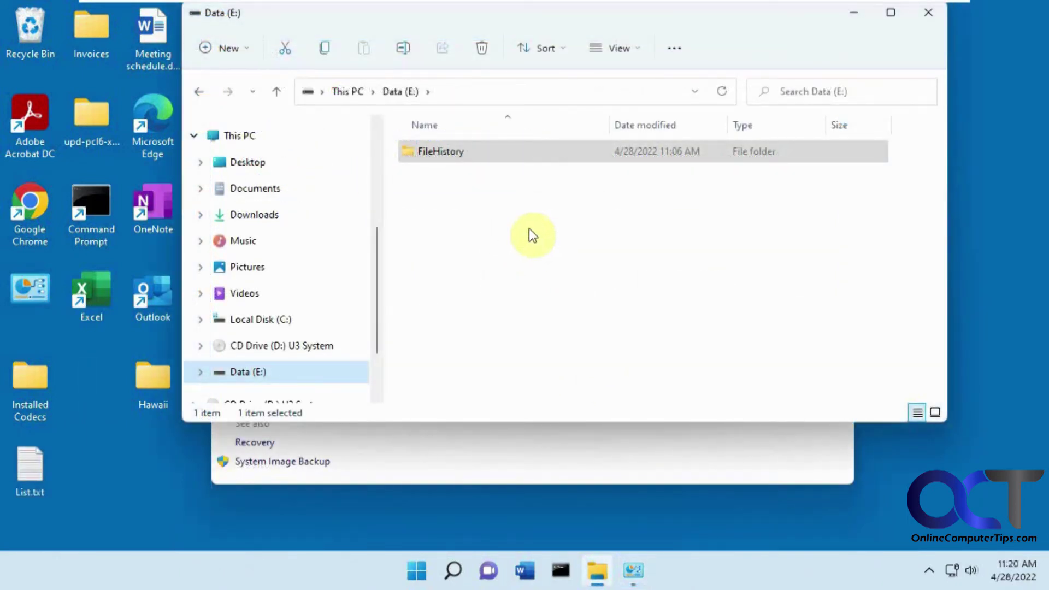
Step: Open the FileHistory folder, the user's backup folder and WIN11-PC on Data (E:)
left_click(425, 150)
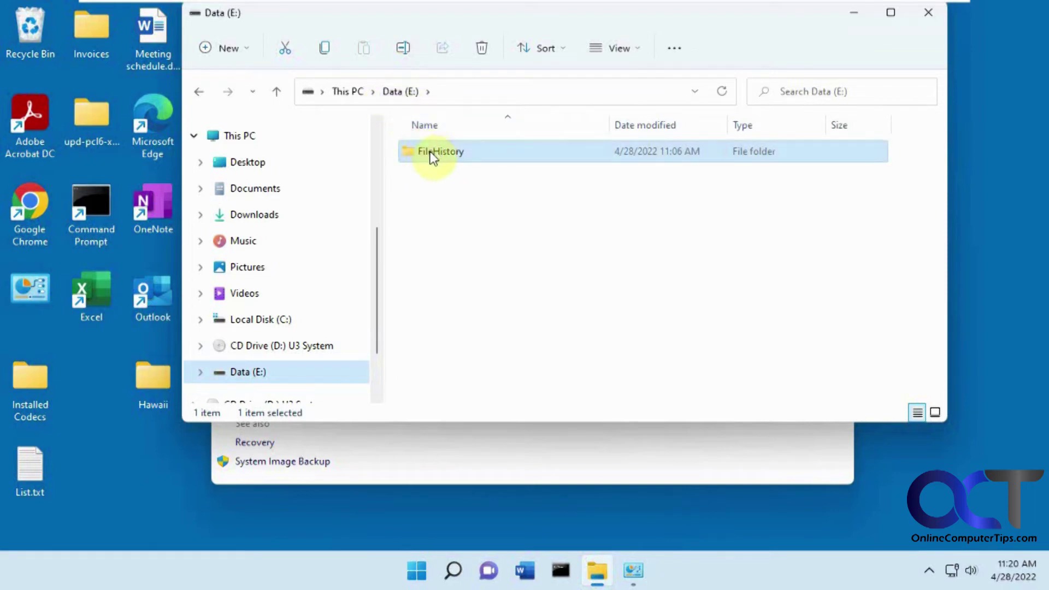
double_click(444, 152)
double_click(440, 152)
left_click(440, 152)
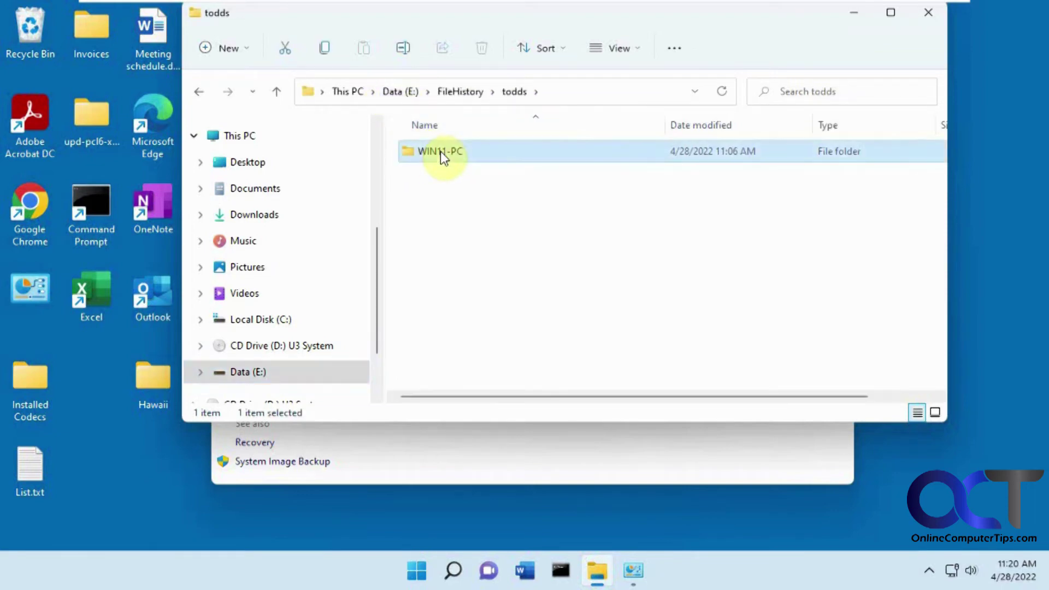
double_click(440, 152)
Step: Drill through Data, C and Users to the backed-up profile, then bring File History forward
double_click(429, 175)
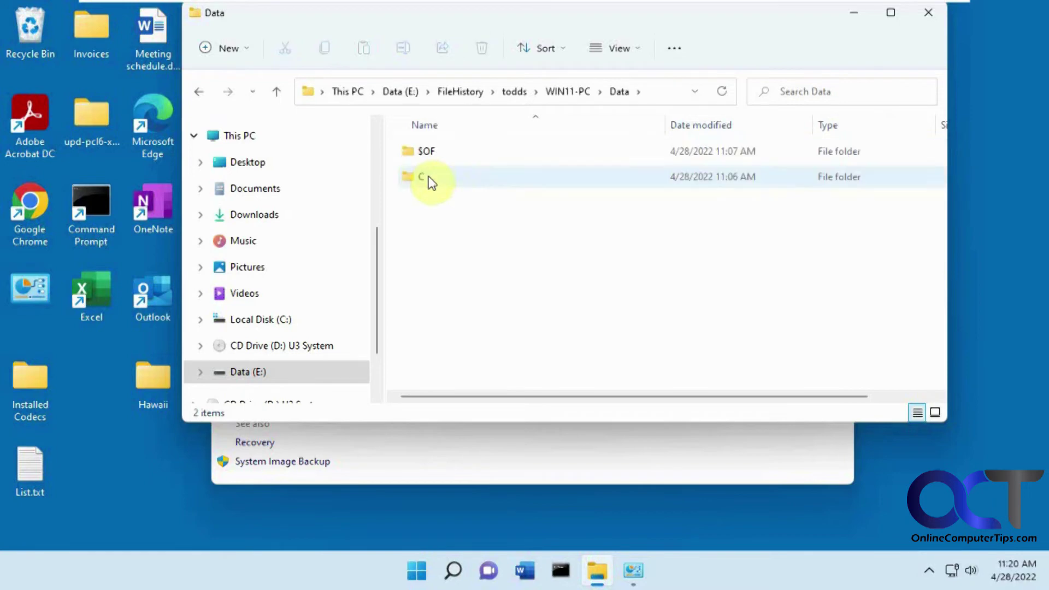
double_click(430, 178)
double_click(430, 154)
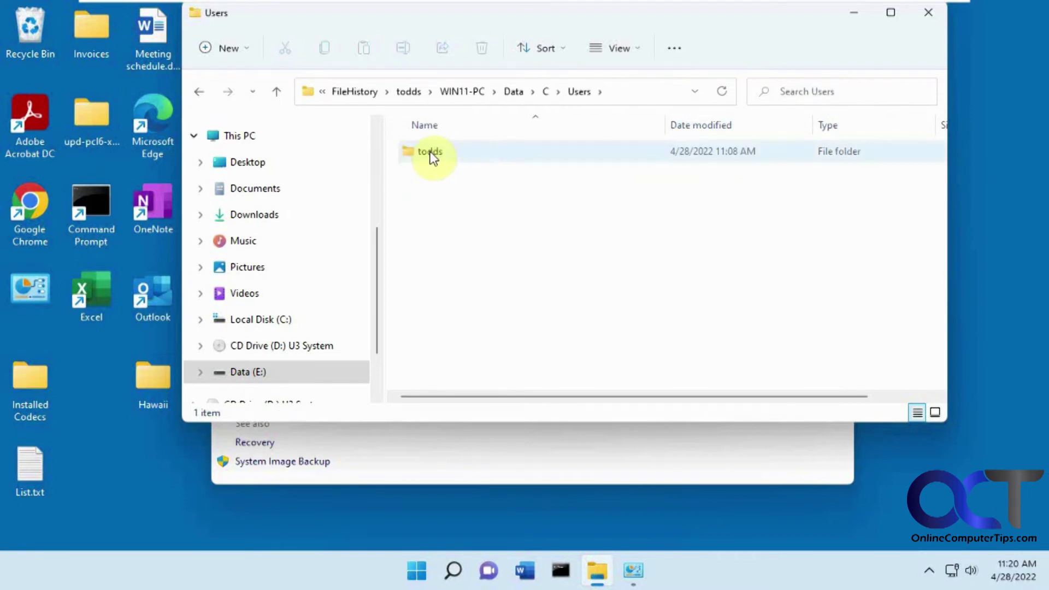
double_click(430, 152)
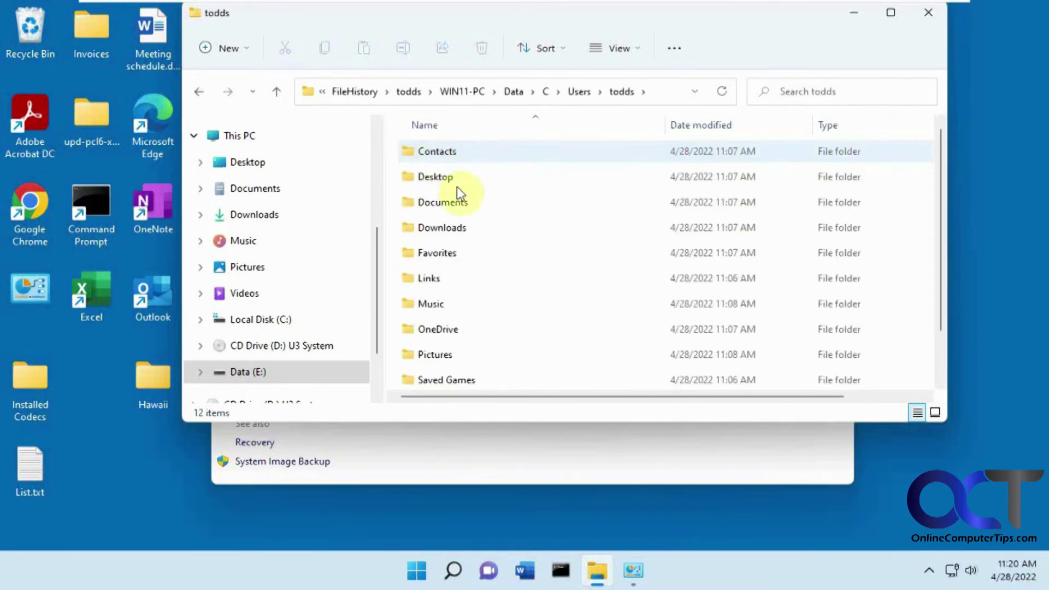
scroll(470, 218, "down", 1)
scroll(473, 254, "up", 1)
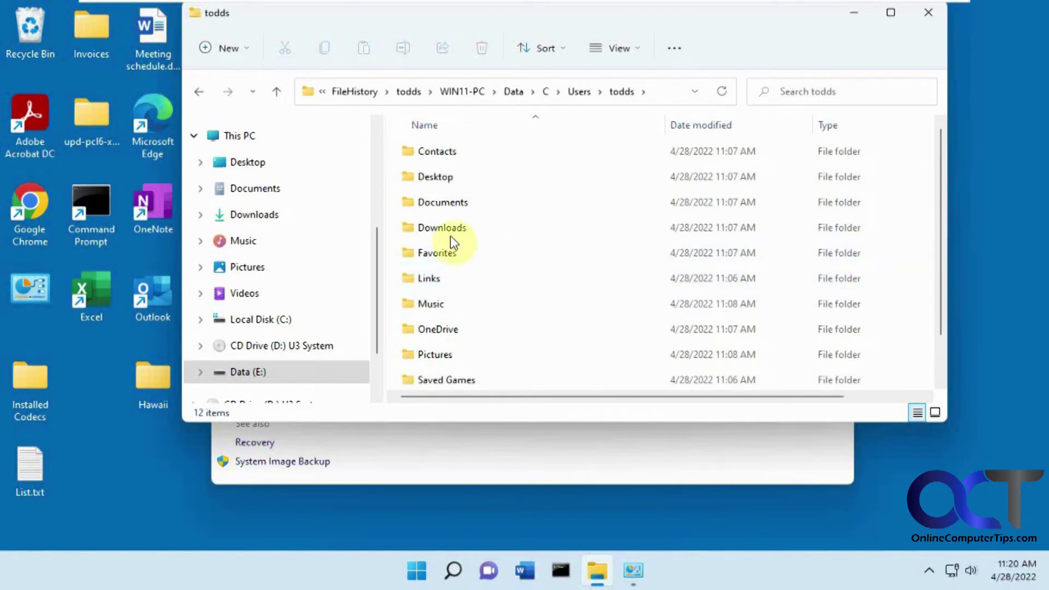
mouse_move(450, 229)
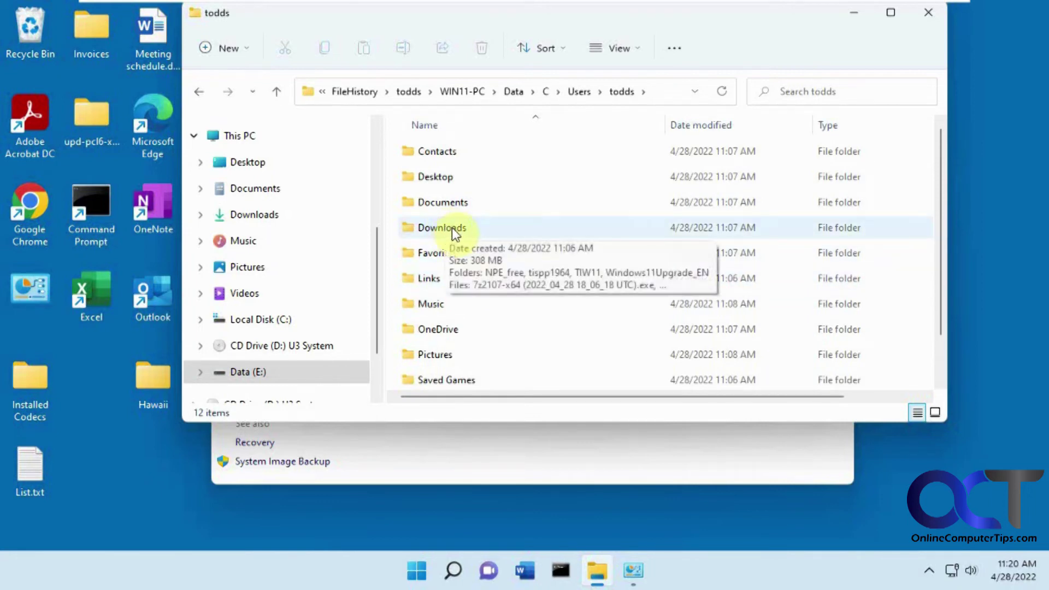
left_click(510, 451)
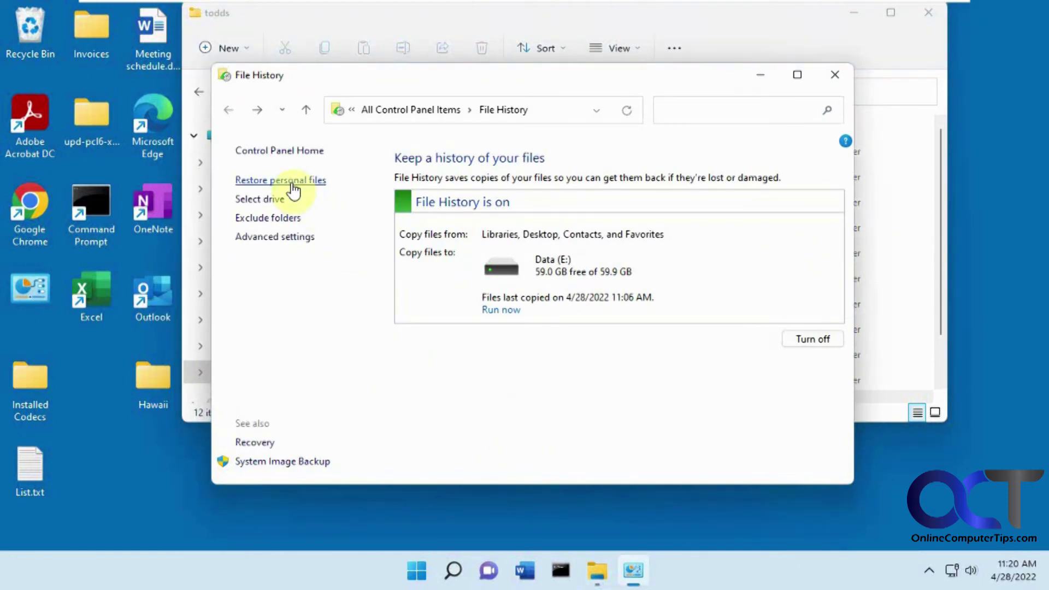
Step: Open Restore personal files to see the April 28, 2022 11:06 AM backup's 18 items
left_click(292, 182)
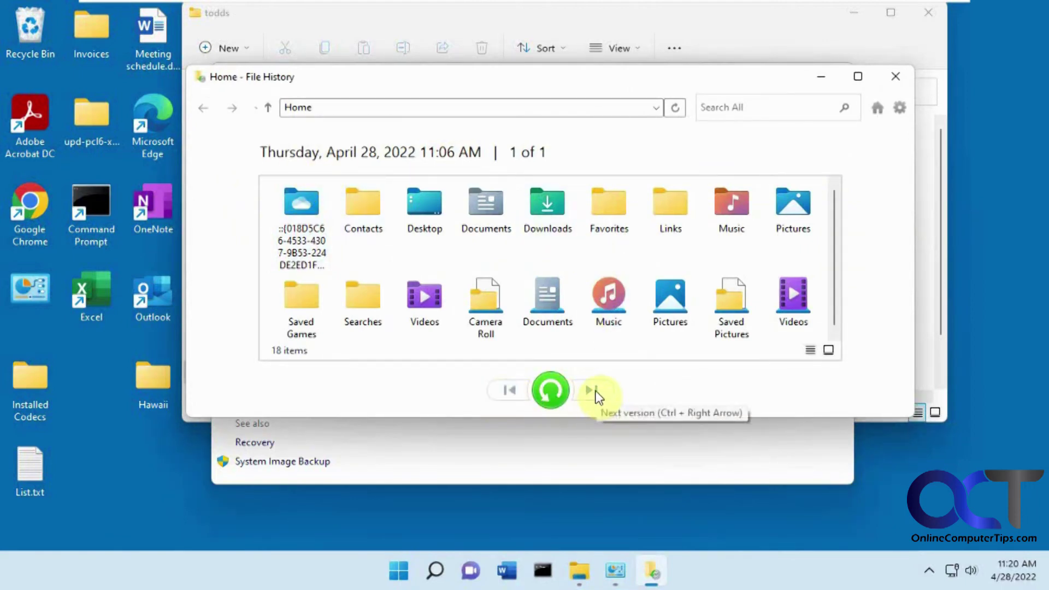
left_click(25, 471)
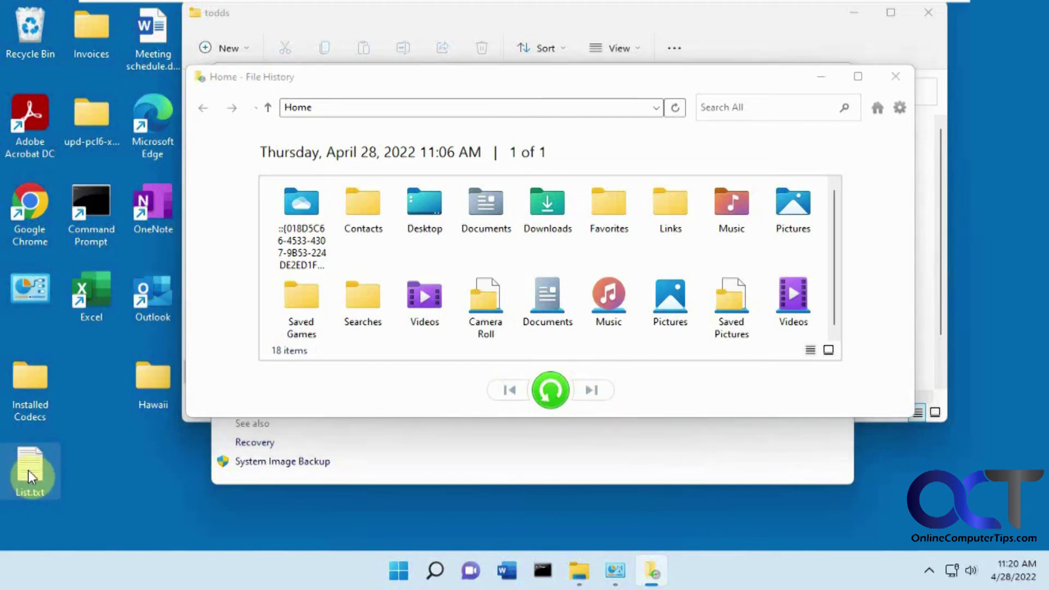
Step: Restore List.txt from the backup's Desktop folder to its original location
left_click(110, 458)
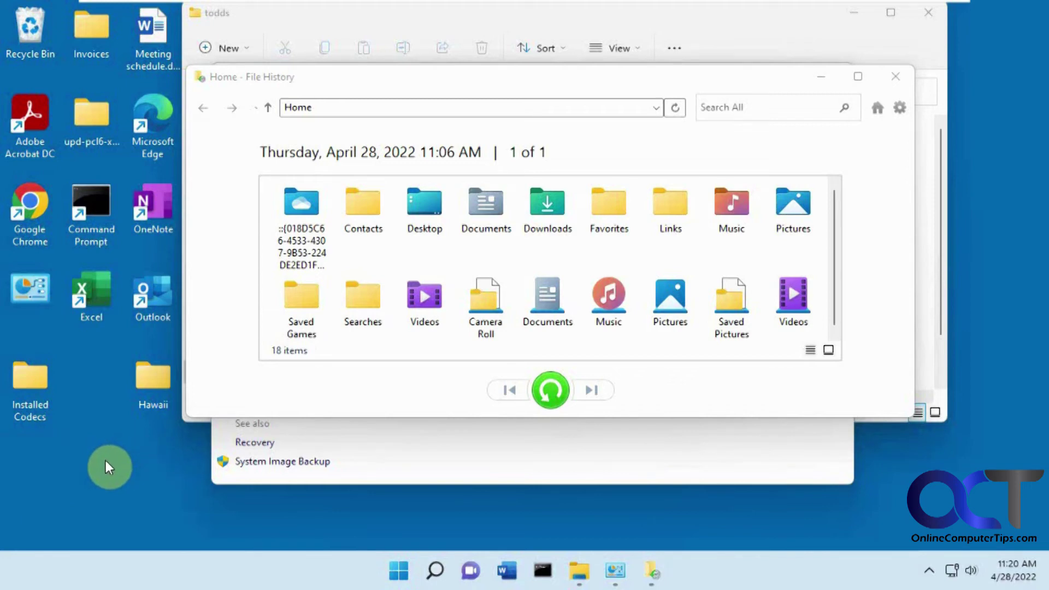
double_click(429, 219)
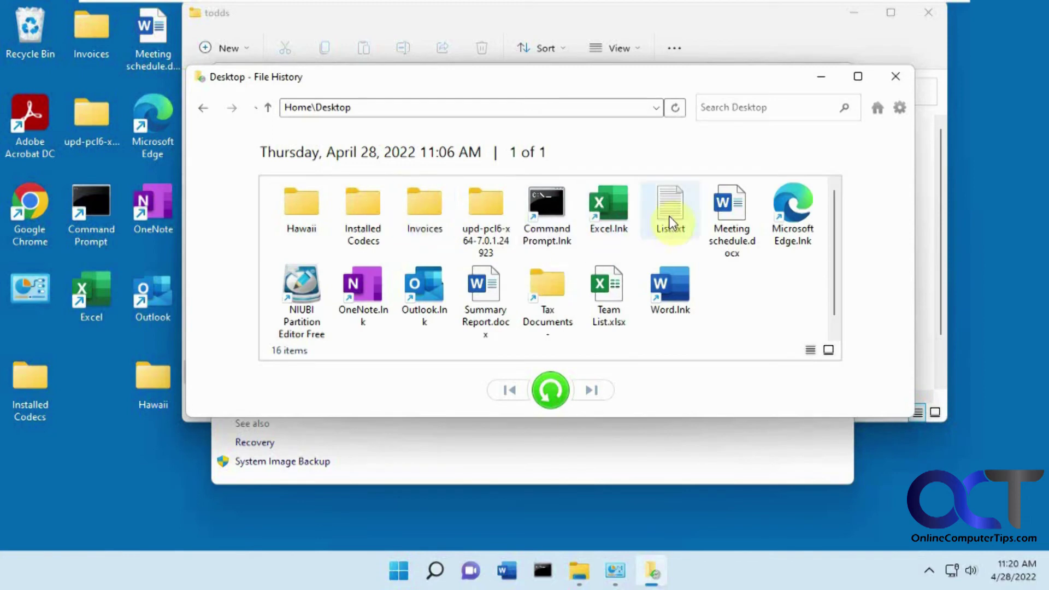
left_click(672, 224)
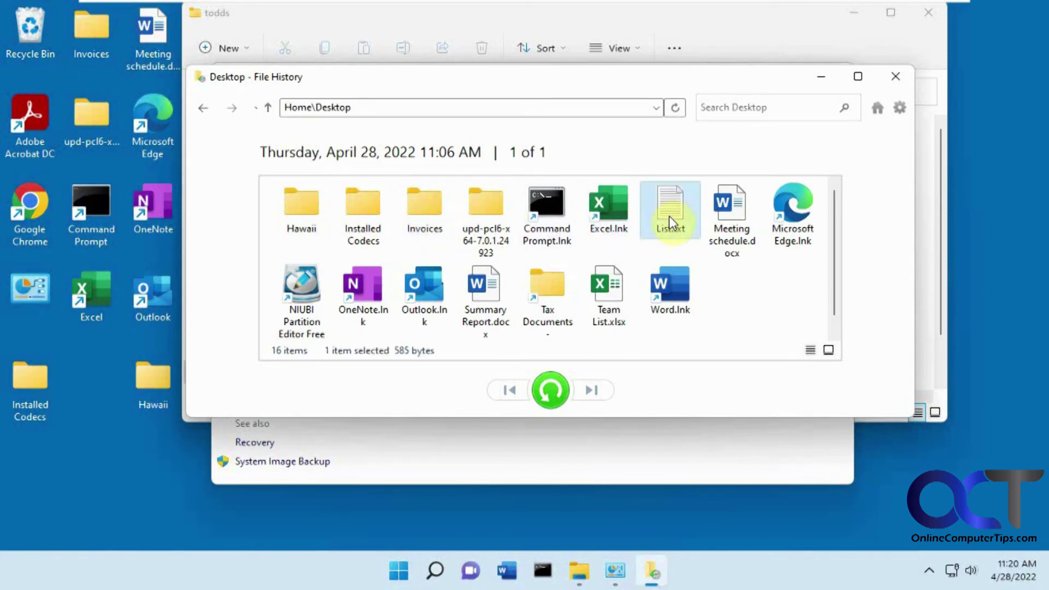
left_click(549, 390)
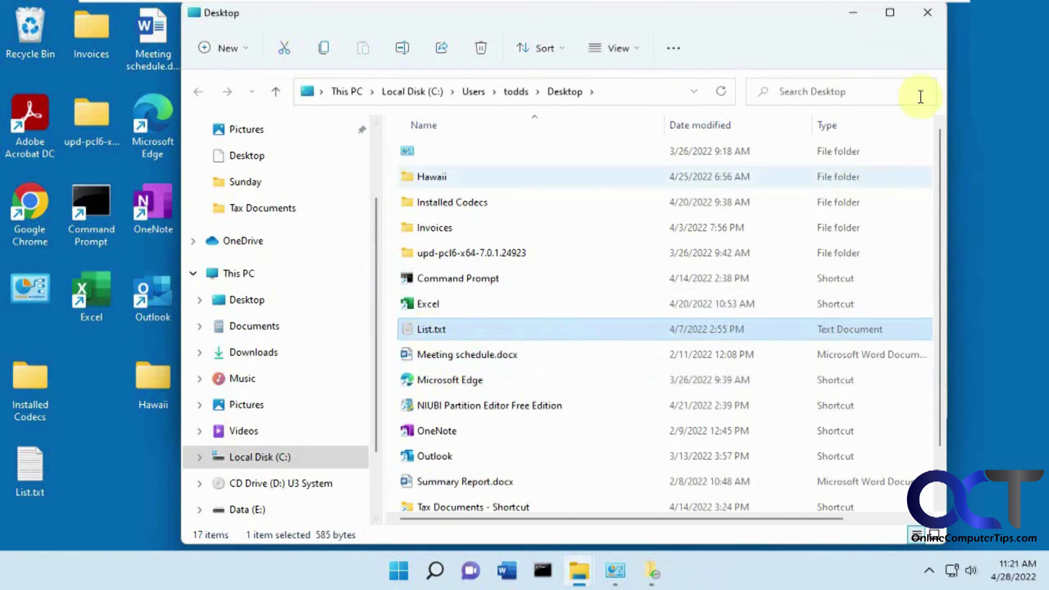
left_click(927, 15)
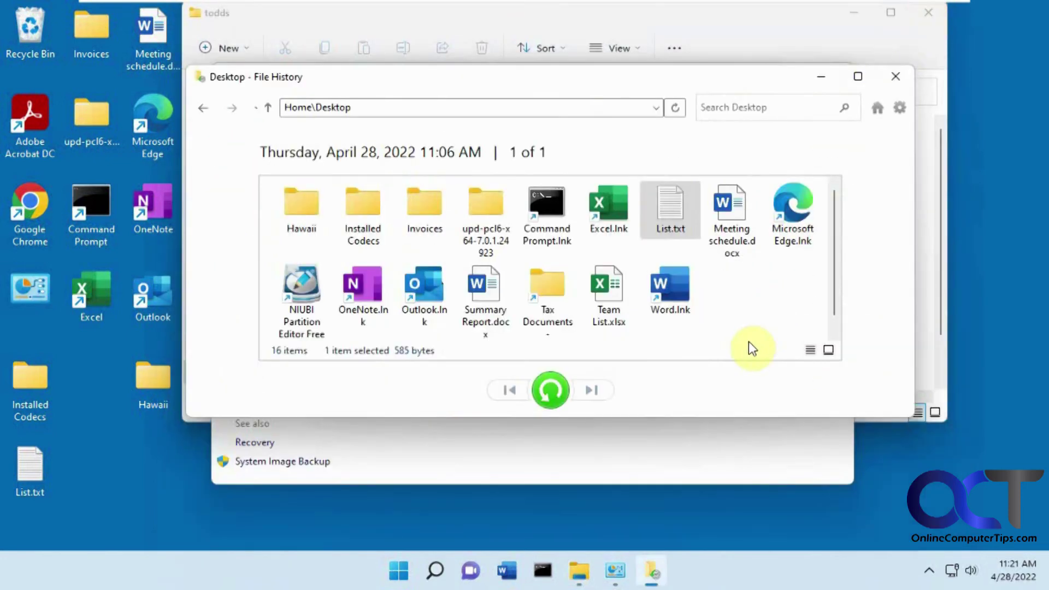
left_click(615, 305)
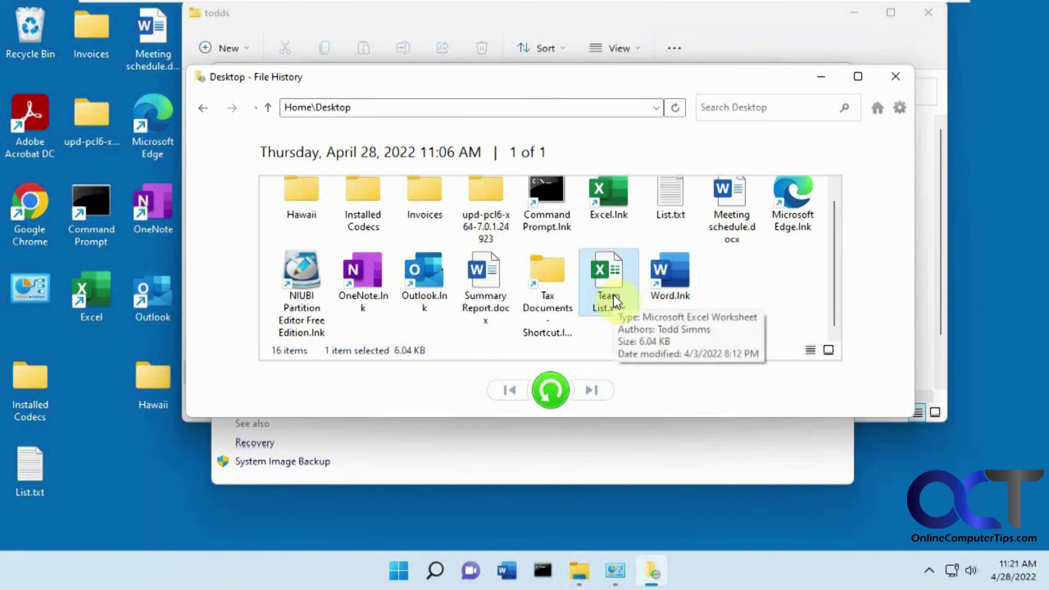
left_click(736, 222)
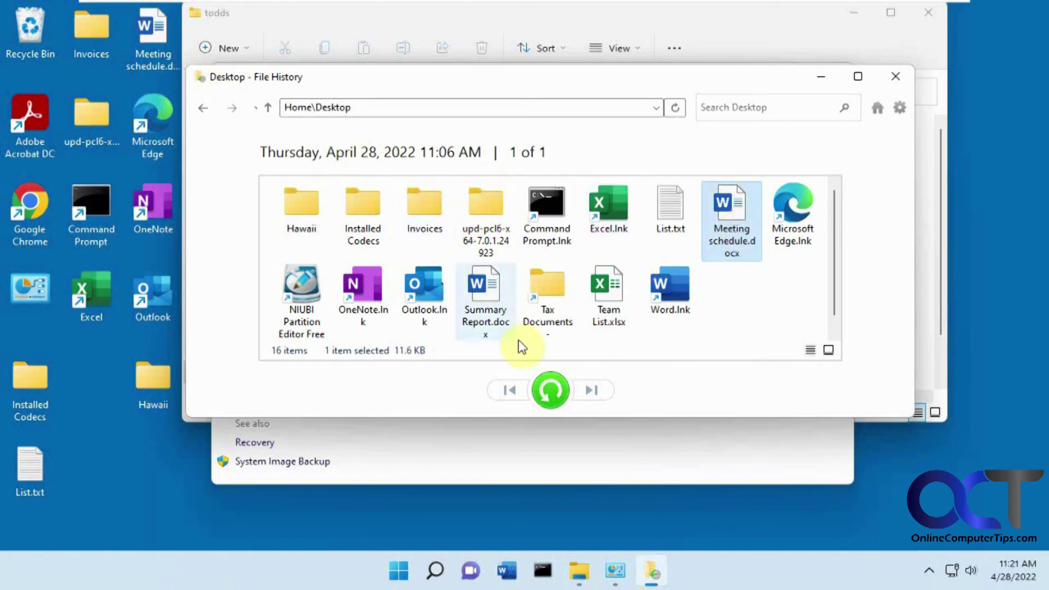
left_click(552, 395)
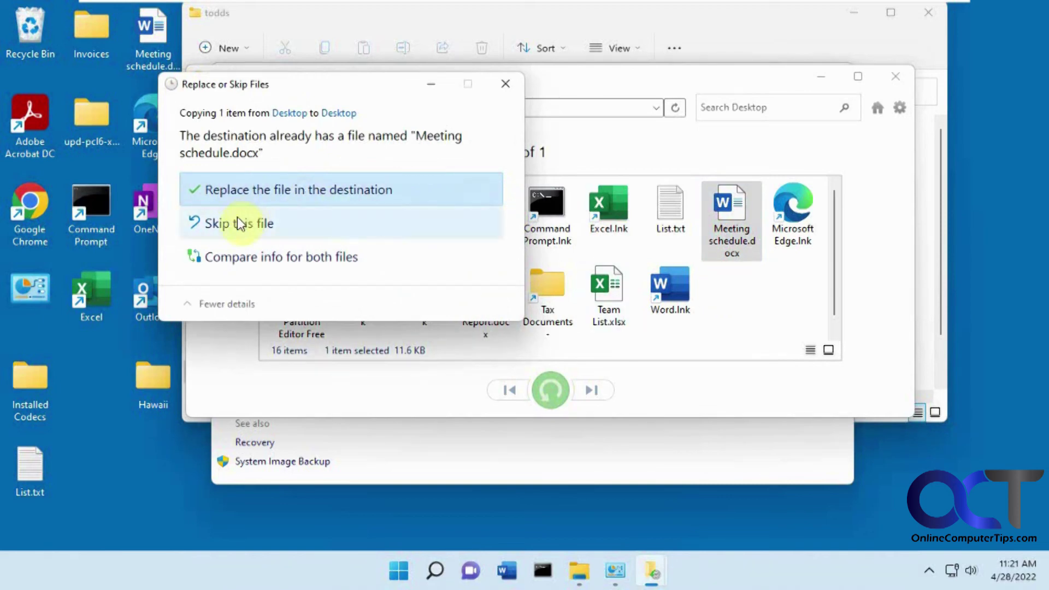
left_click(319, 261)
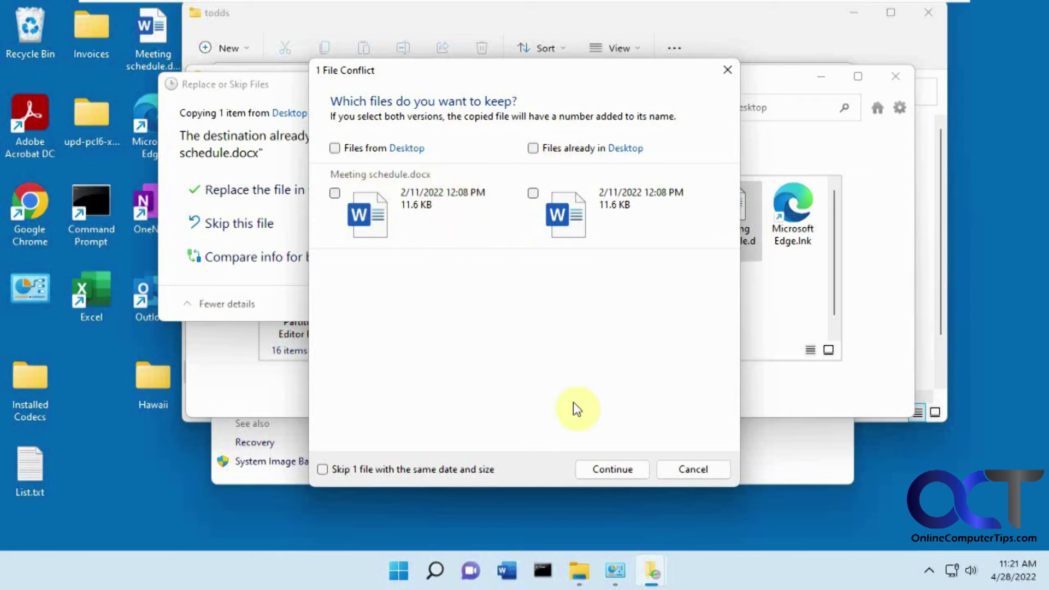
left_click(677, 470)
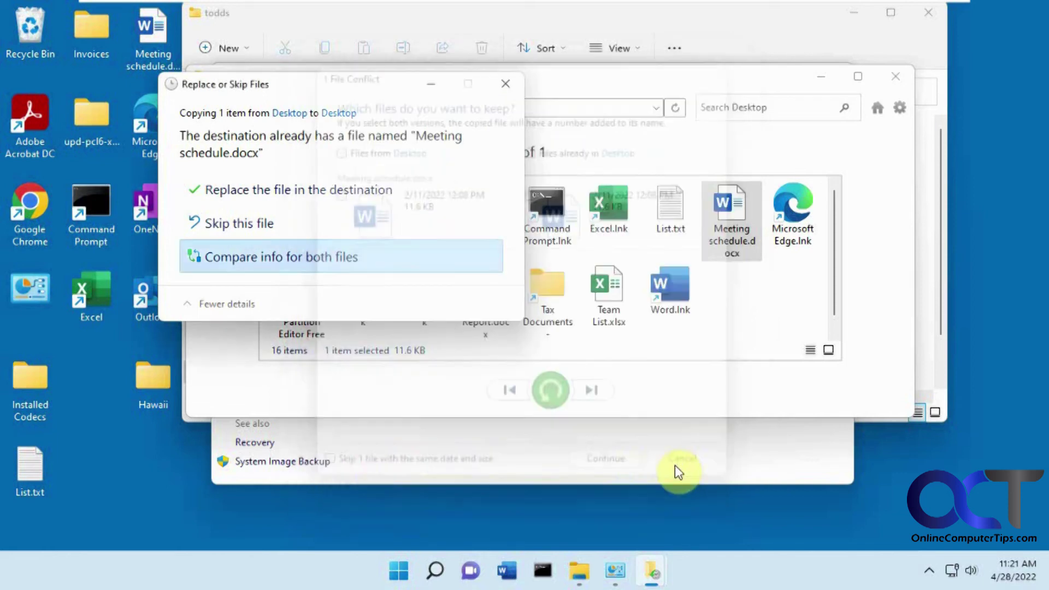
left_click(505, 83)
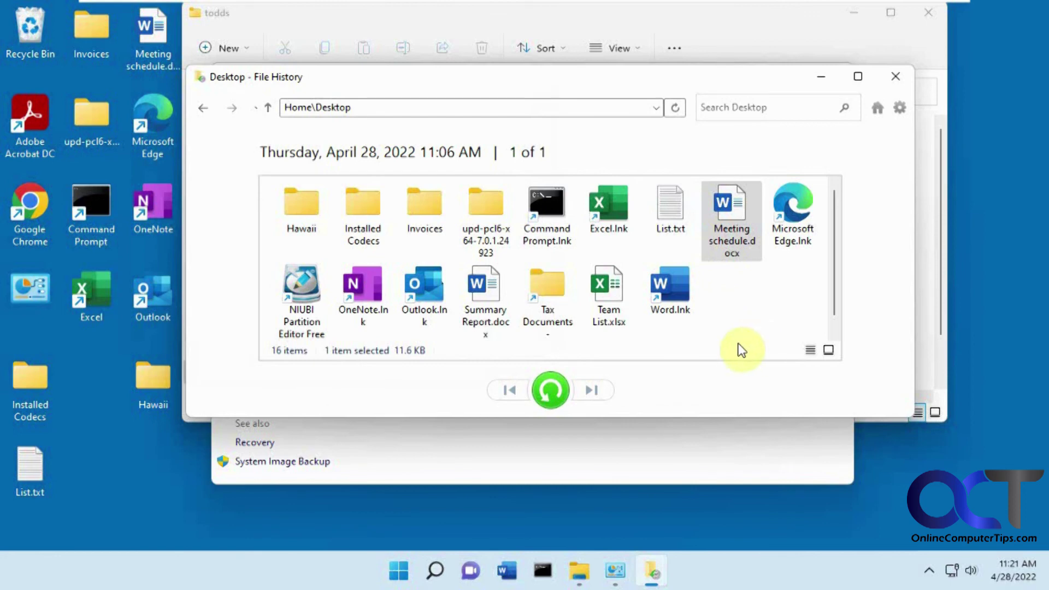
Step: Close the restore window and return via All Control Panel Items to File History
left_click(896, 76)
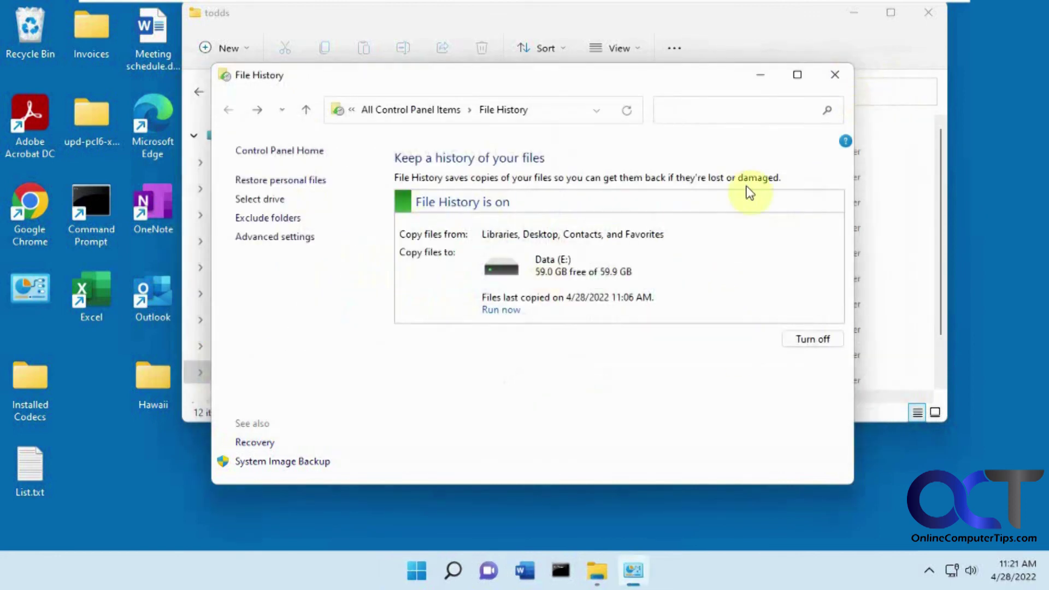
left_click(402, 109)
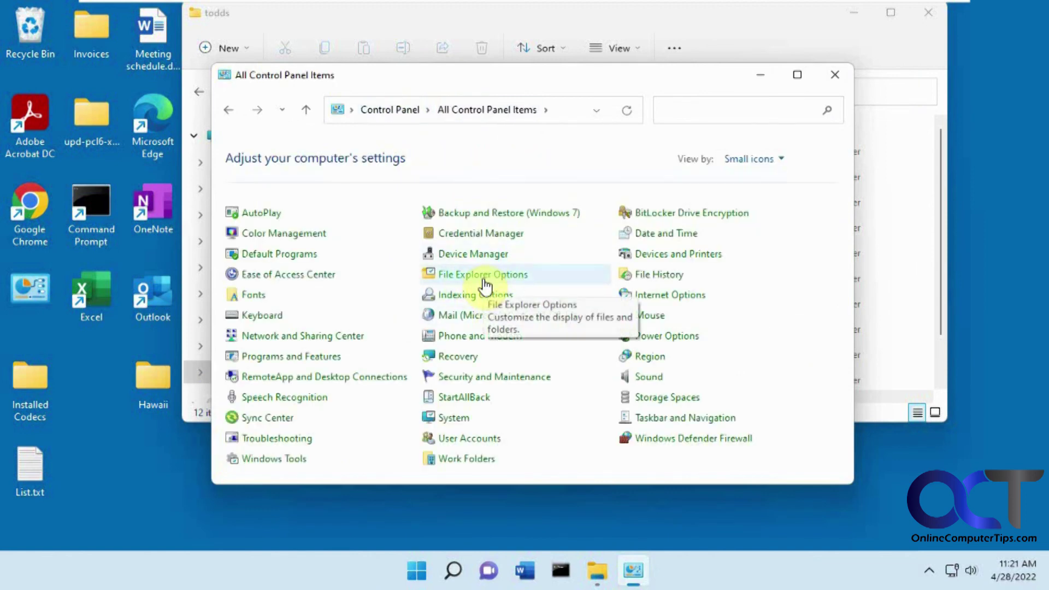
left_click(656, 275)
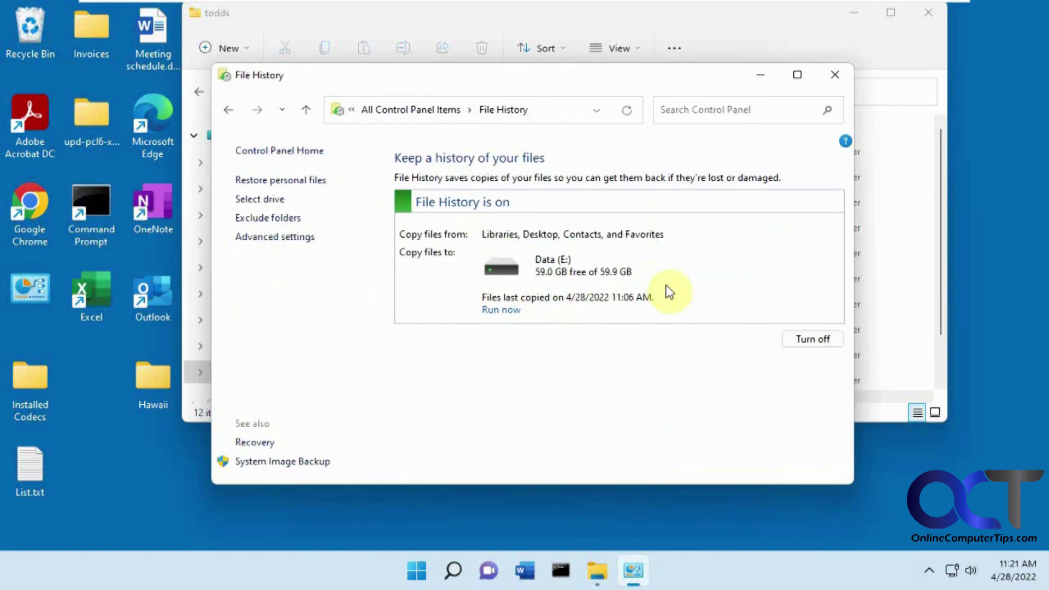